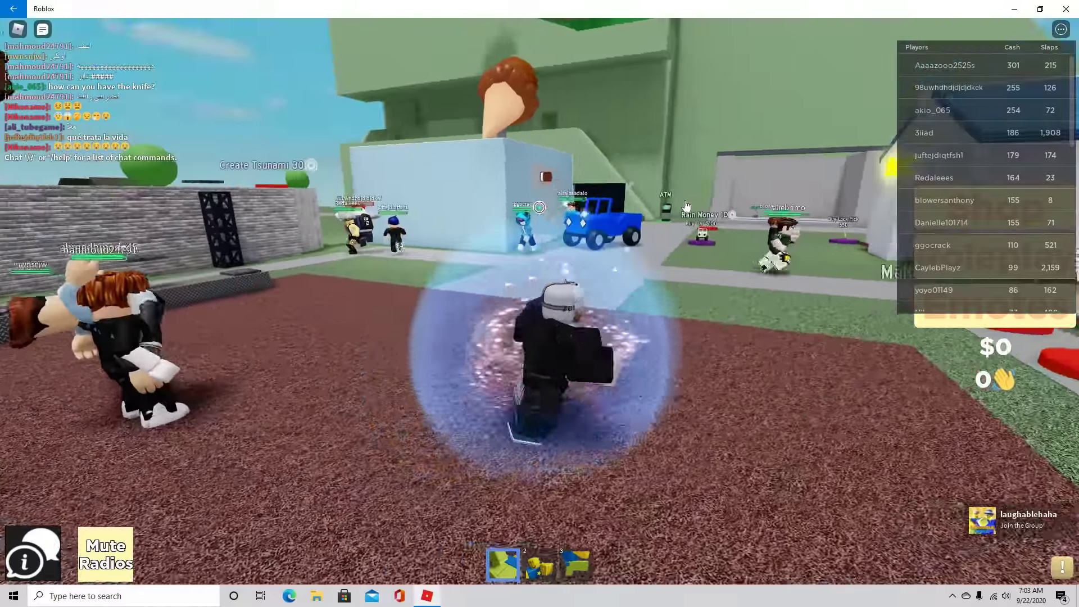
# Step: Equip the slap and walk across the plaza to slap the yellow player
pyautogui.press('2')
pyautogui.press('w')
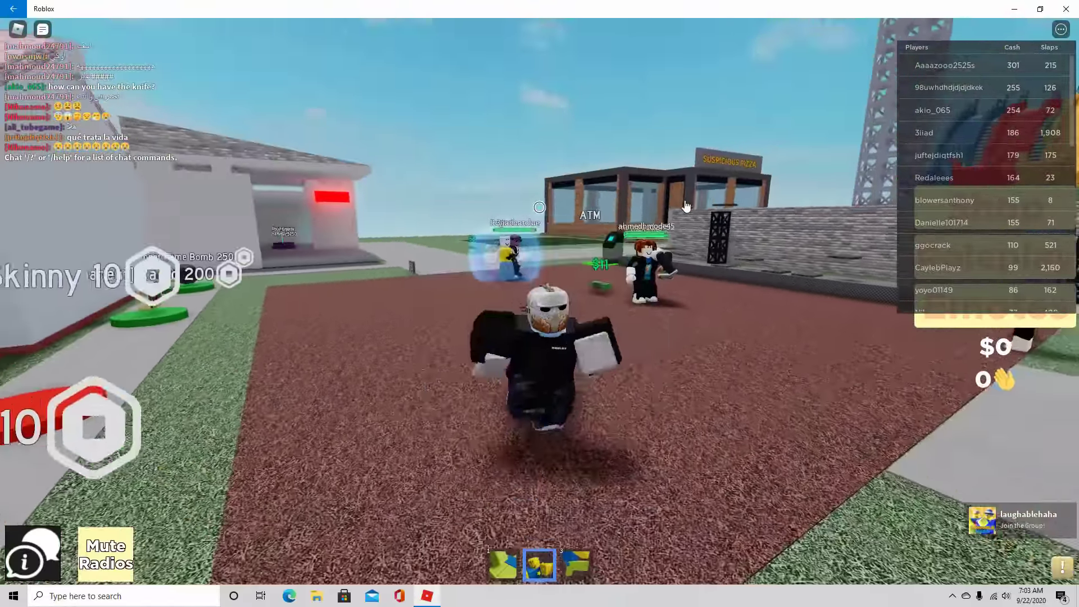
pyautogui.press('w')
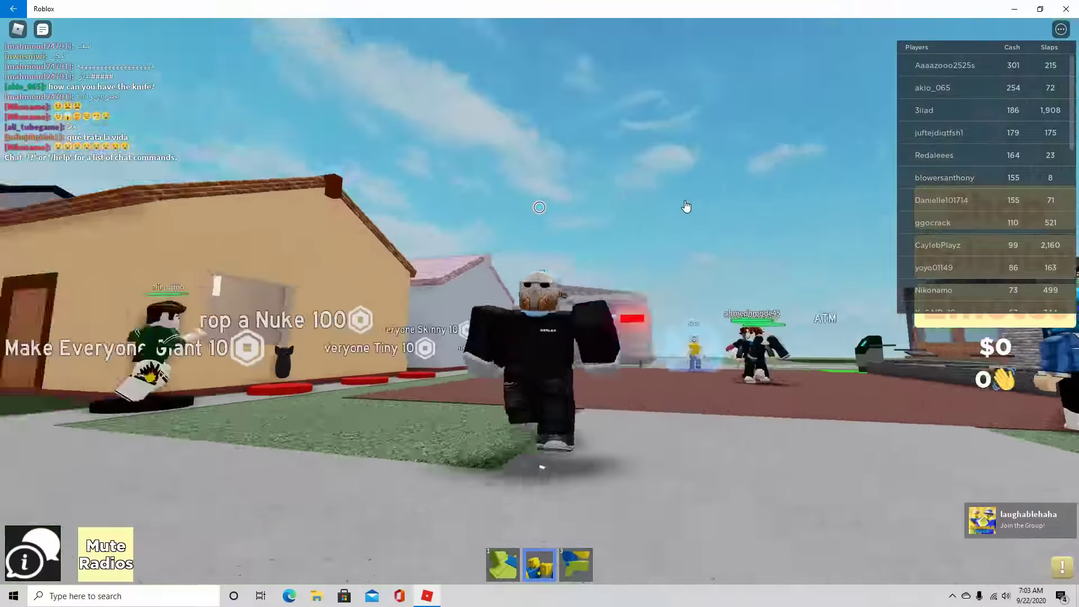
pyautogui.press('w')
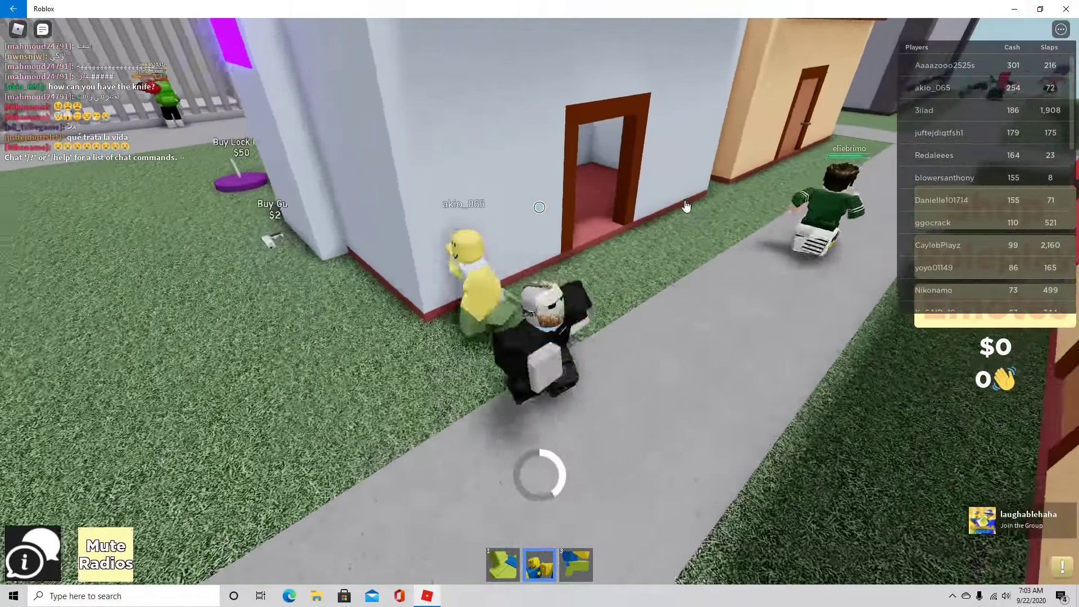
pyautogui.click(686, 206)
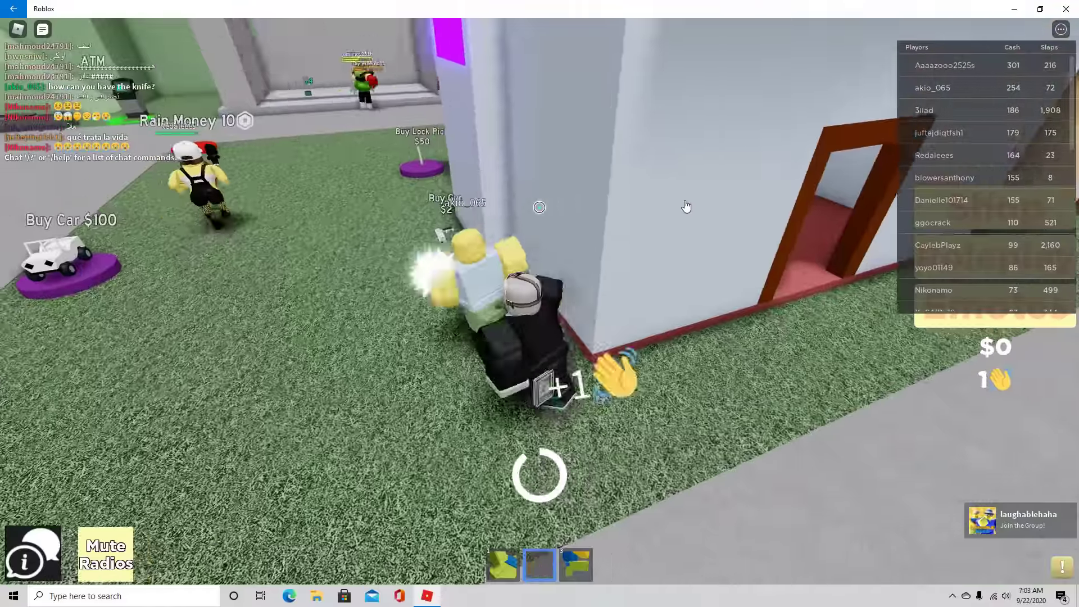
pyautogui.press('w')
pyautogui.press('w')
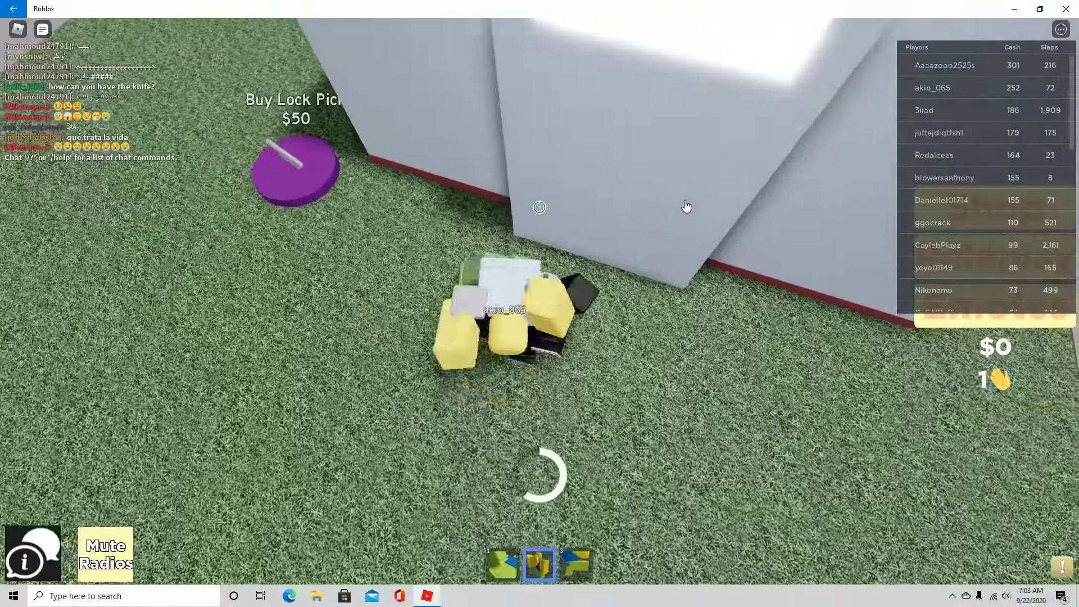
# Step: Slap another player twice by the building, then collect the $4 cash near the ATM
pyautogui.press('w')
pyautogui.press('w')
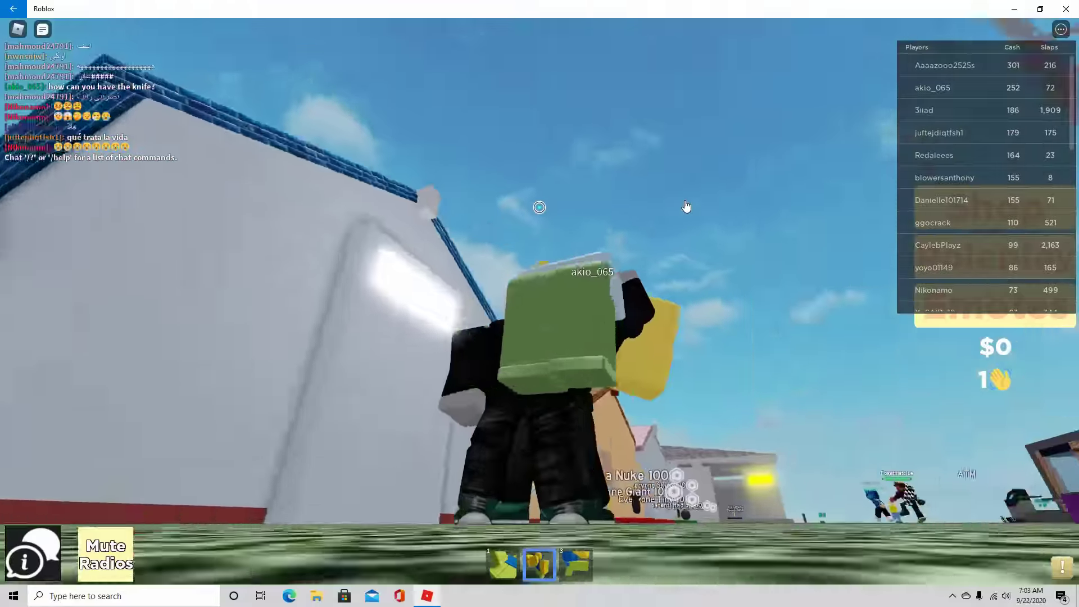
pyautogui.rightClick(686, 207)
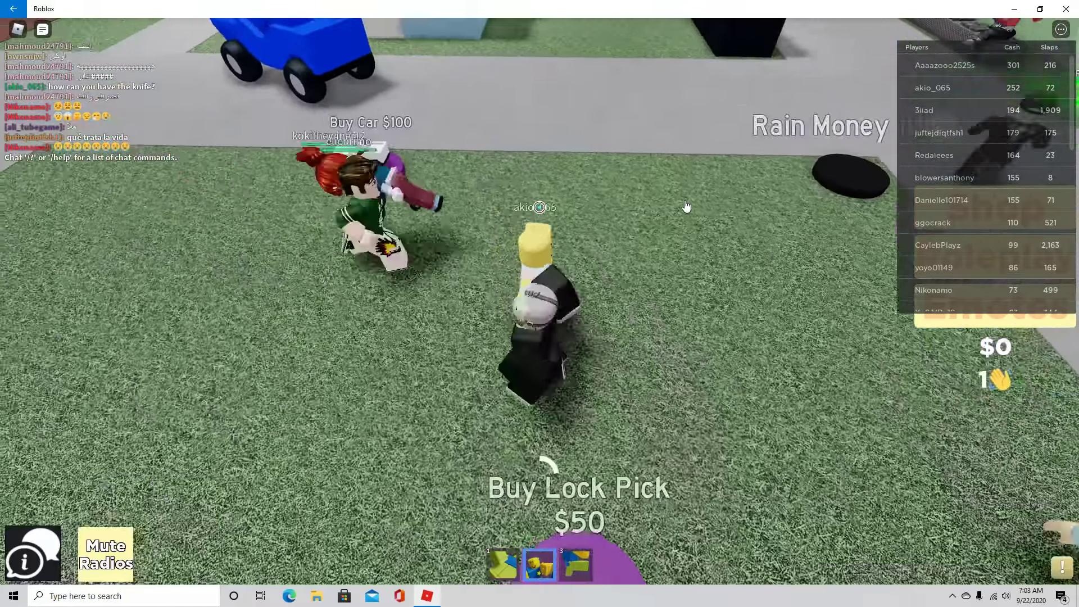
pyautogui.click(687, 207)
pyautogui.click(687, 207)
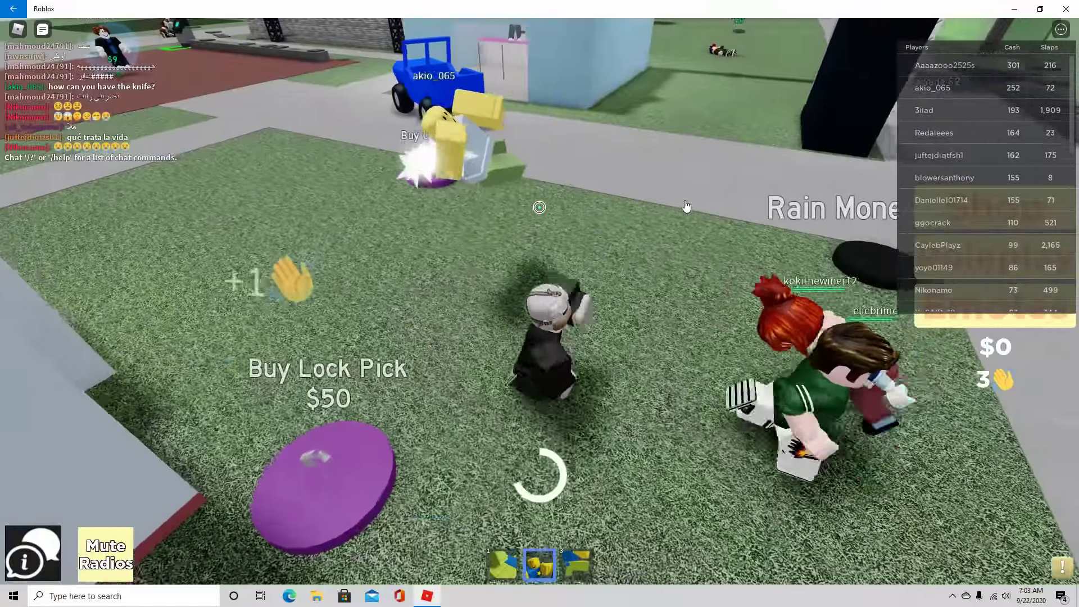
pyautogui.press('w')
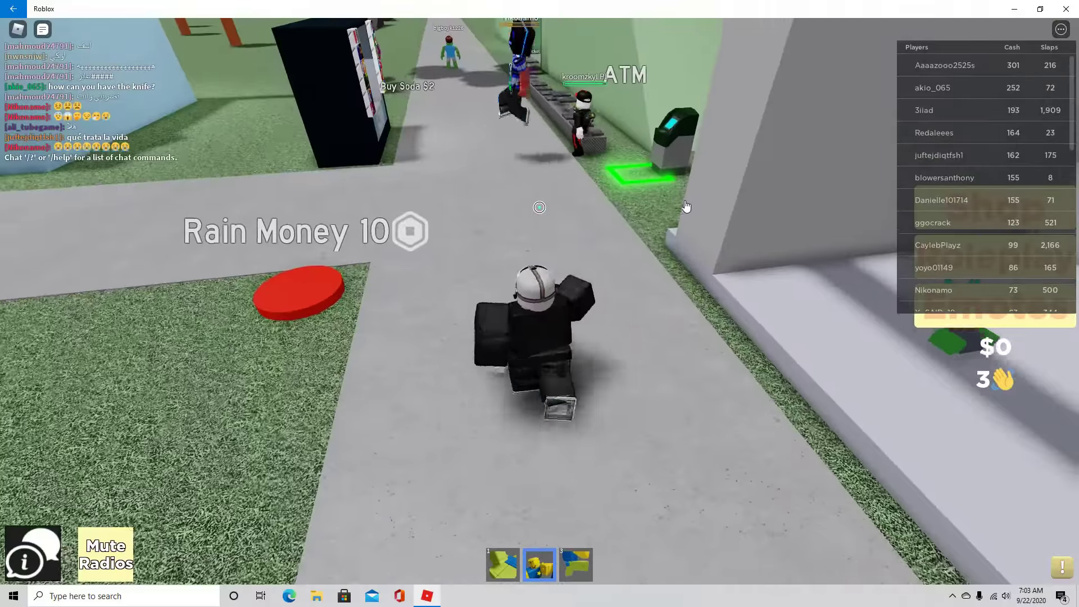
pyautogui.press('w')
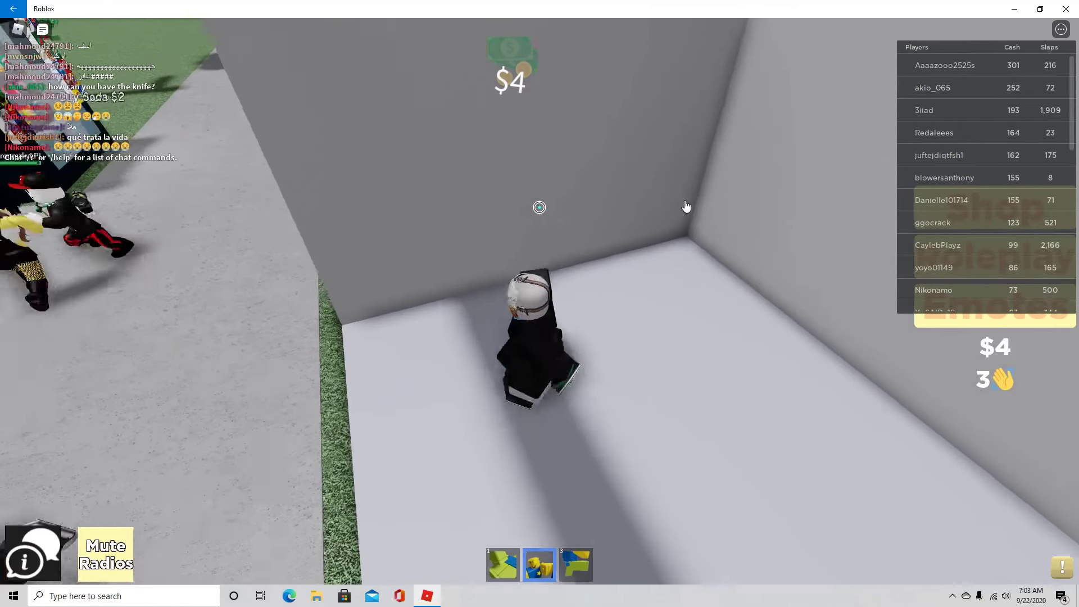
# Step: Equip the carry item and bring the green player along the pavement to the club ticket pad
pyautogui.press('w')
pyautogui.press('3')
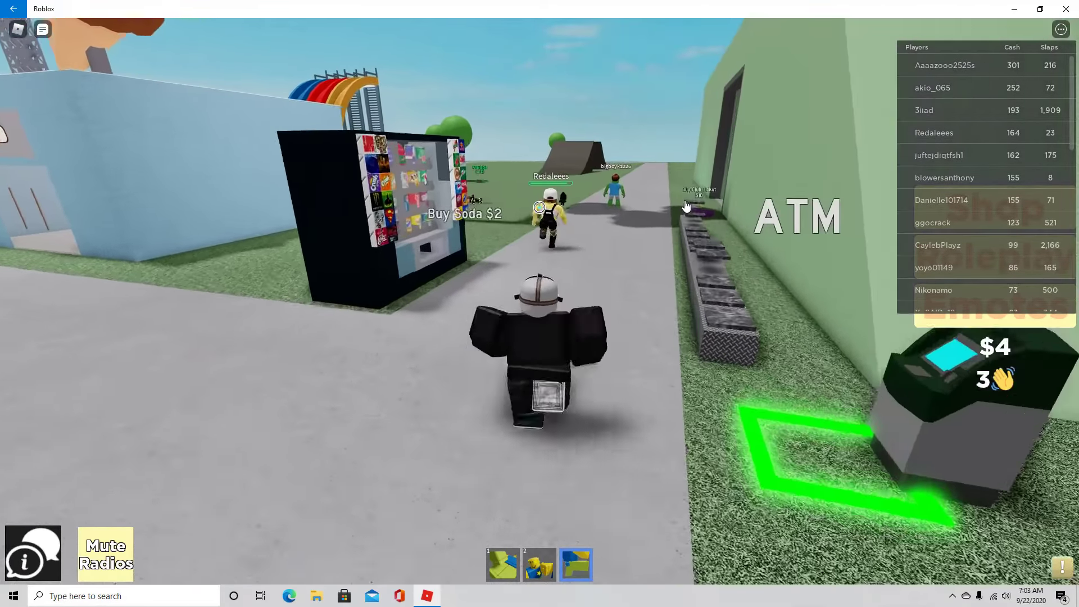
pyautogui.press('w')
pyautogui.press('w')
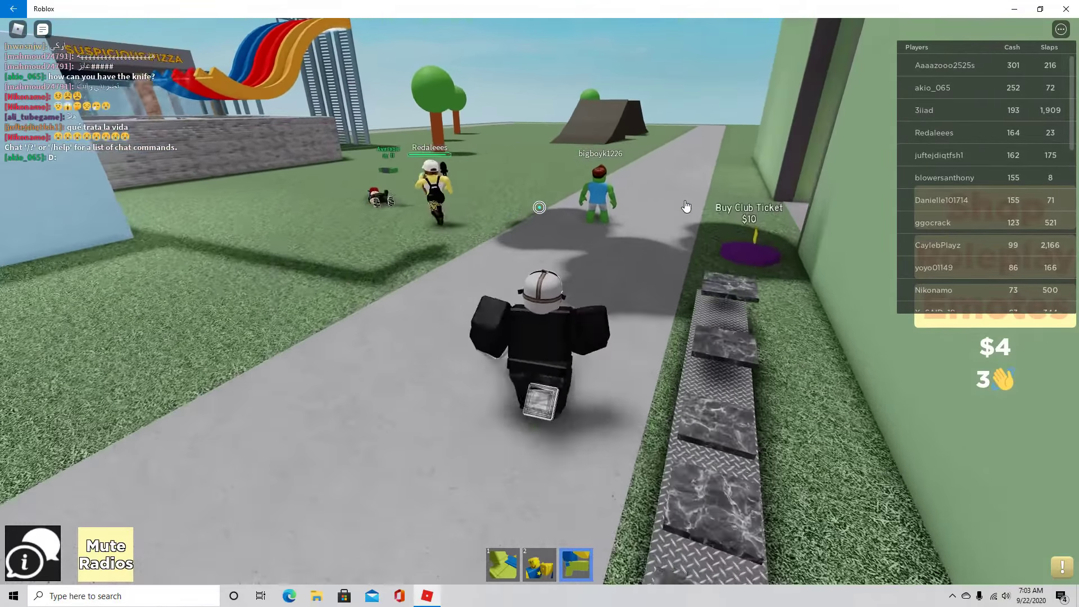
pyautogui.press('w')
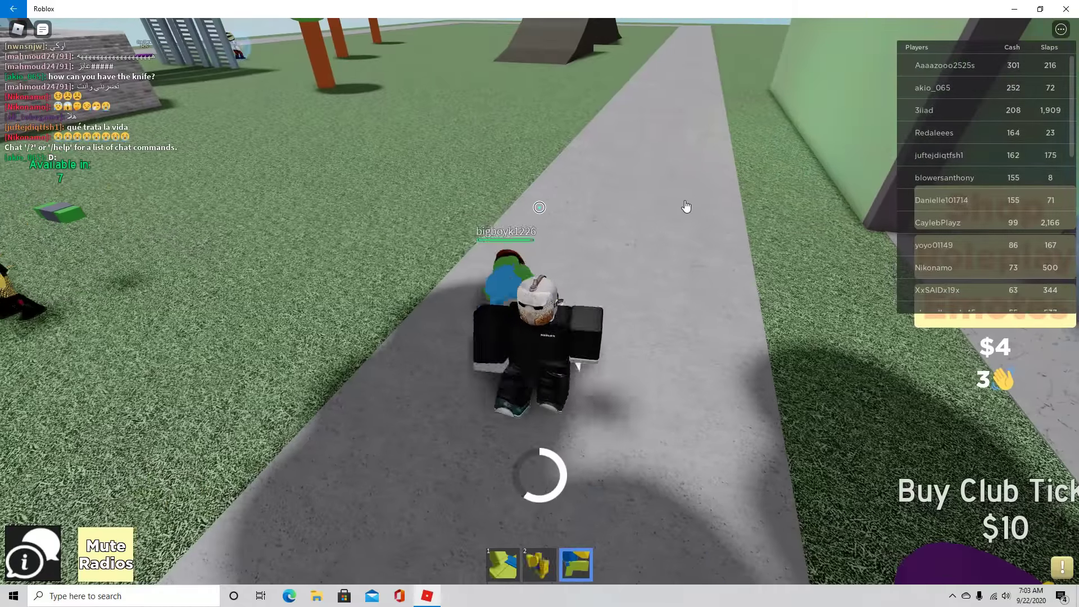
pyautogui.press('w')
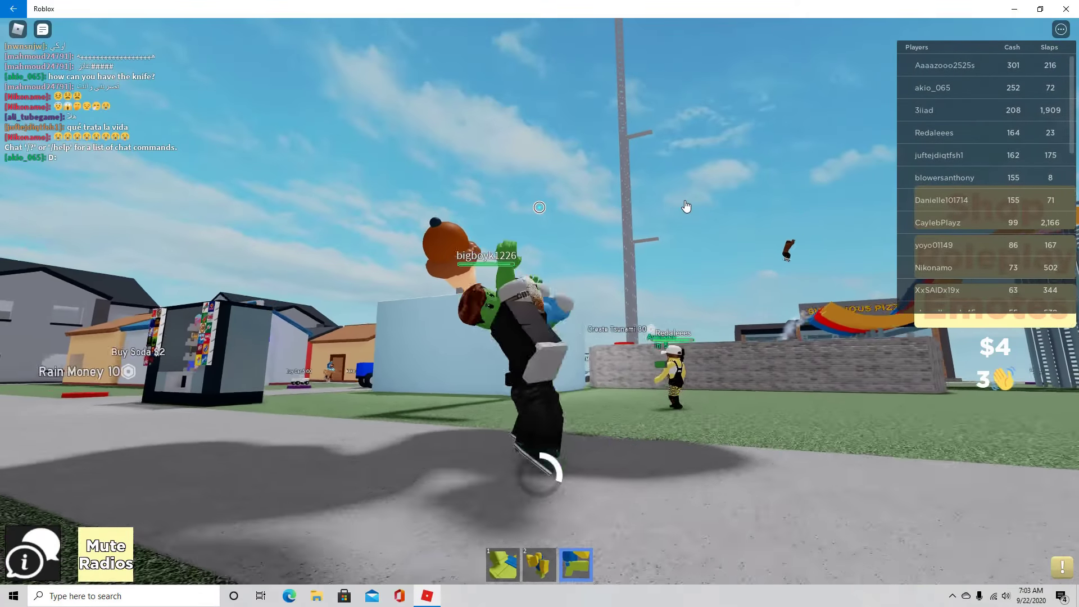
pyautogui.press('w')
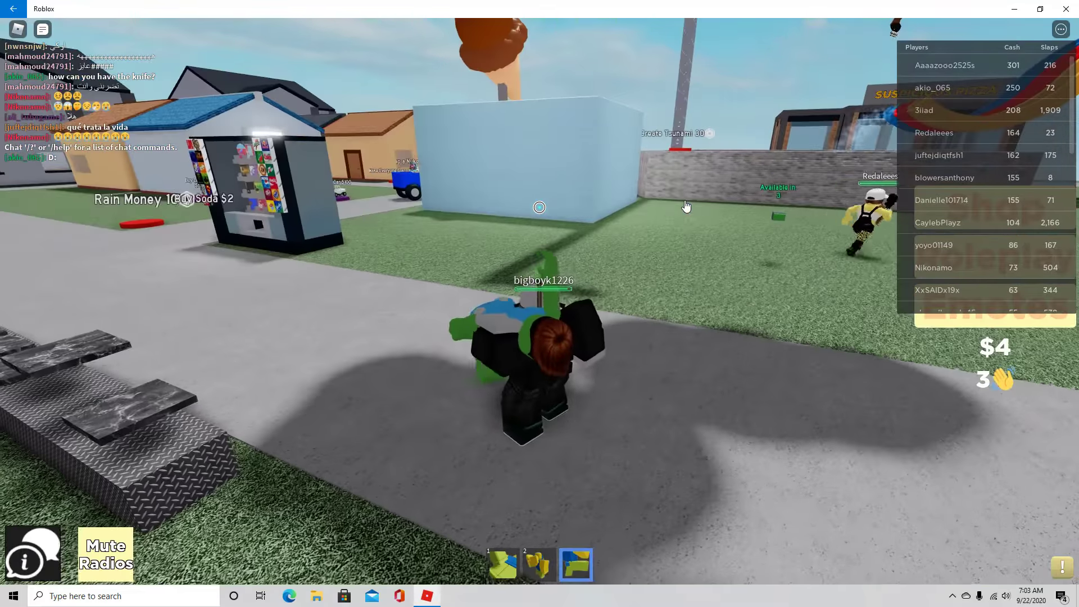
# Step: Carry the player past the green and blue buildings and the jeep, beyond the red pads
pyautogui.press('w')
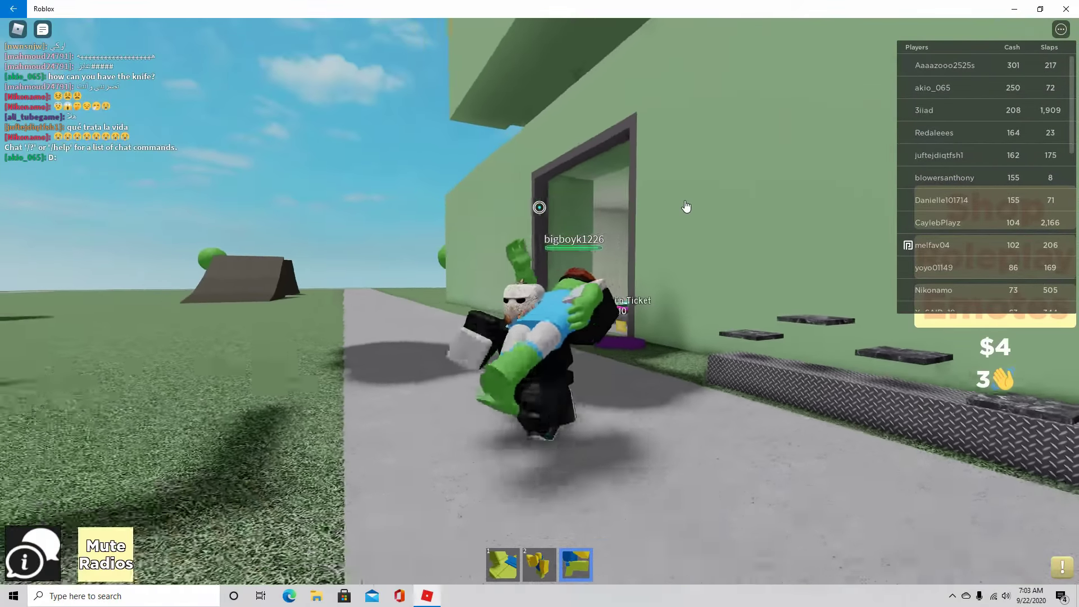
pyautogui.press('w')
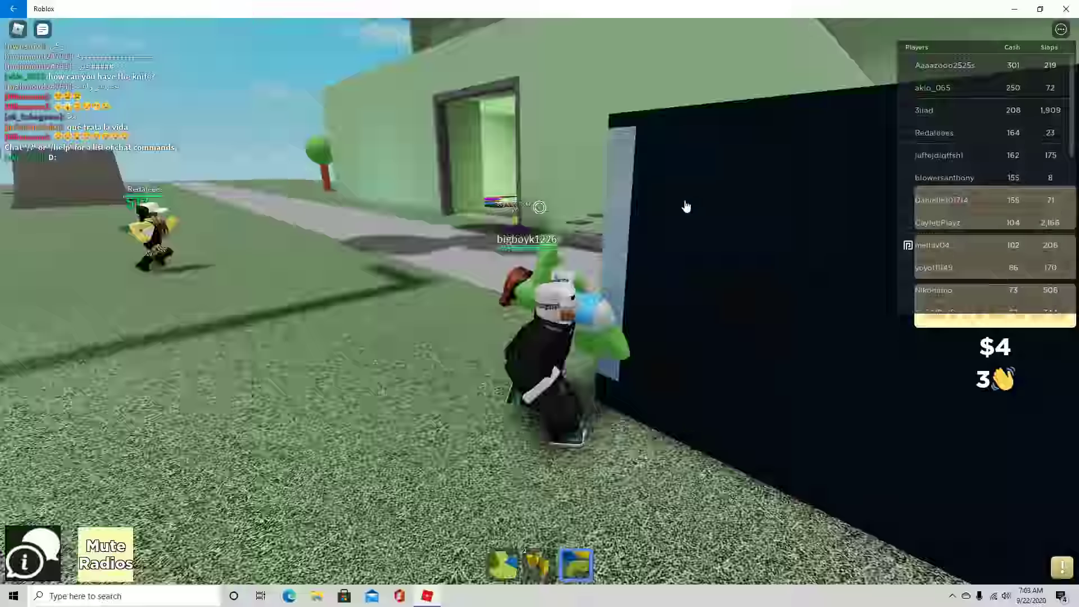
pyautogui.press('w')
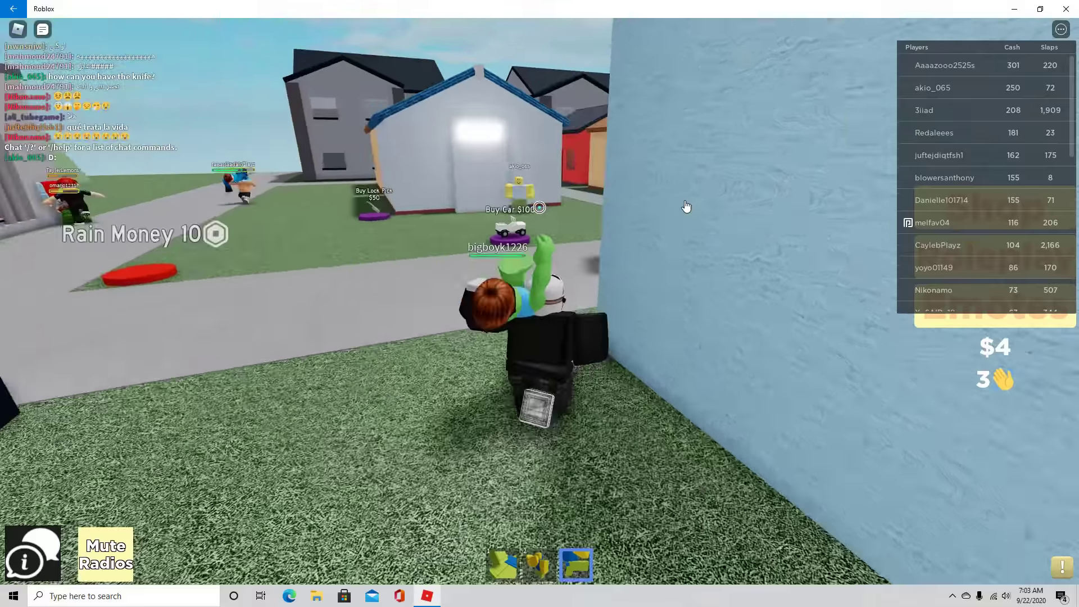
pyautogui.press('w')
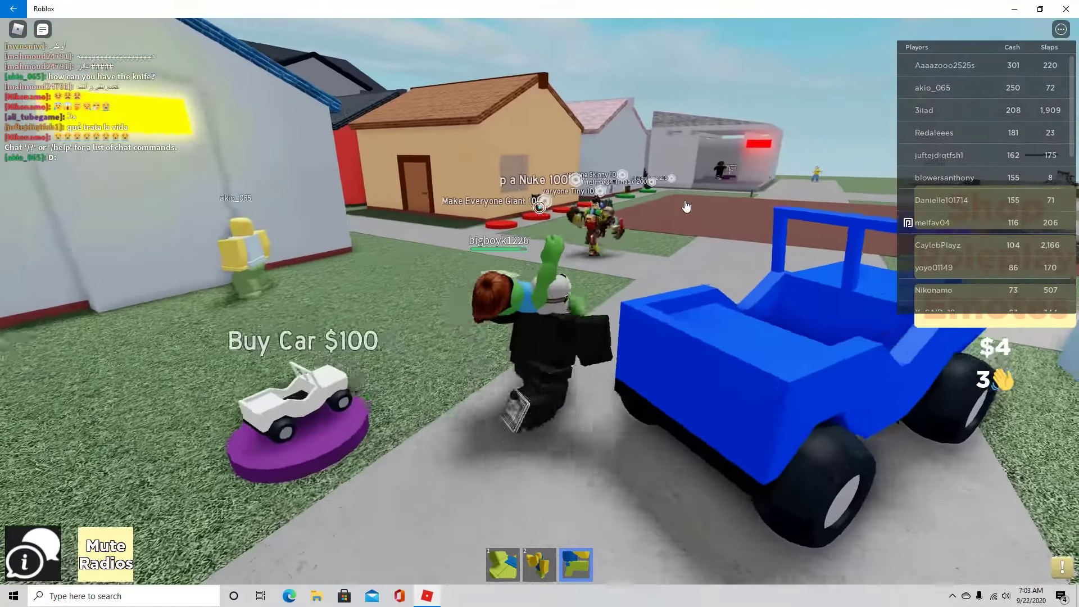
pyautogui.press('a')
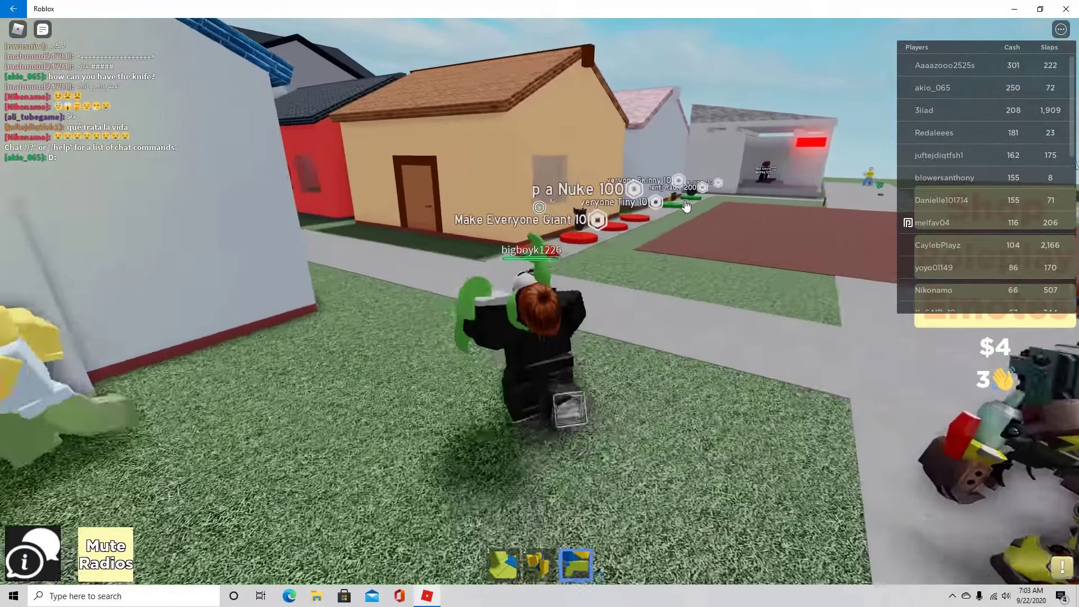
pyautogui.press('w')
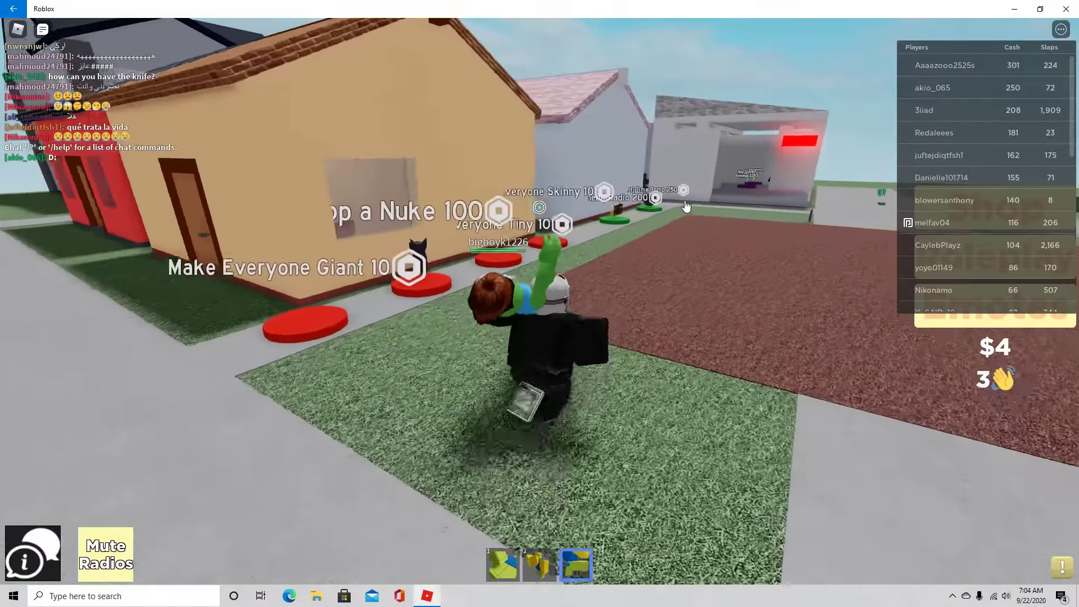
pyautogui.press('w')
pyautogui.press('w')
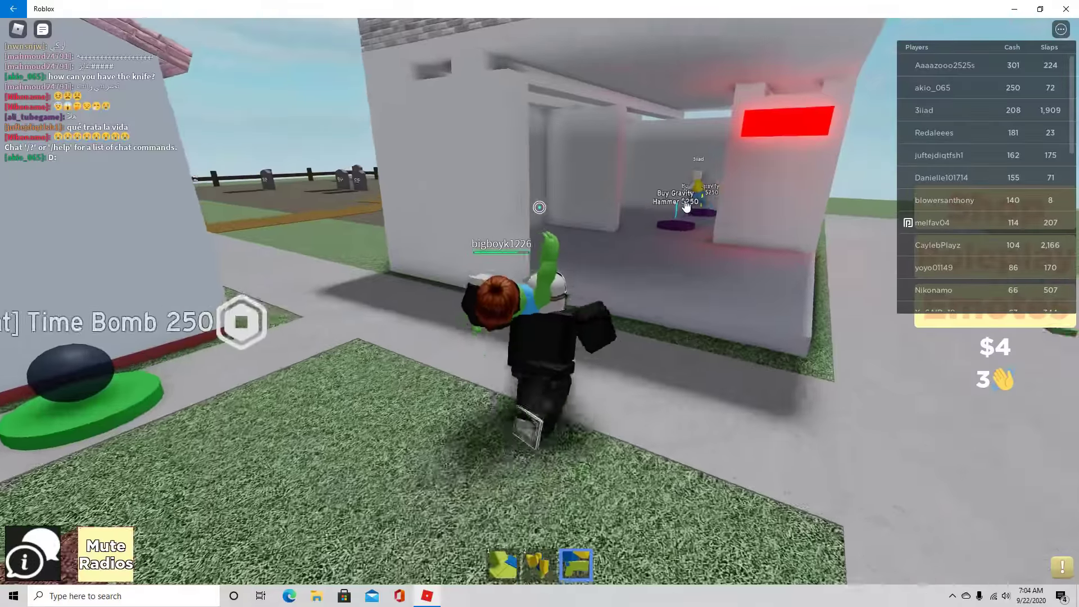
# Step: Walk around the white building into the graveyard and pick up cash, reaching $12
pyautogui.press('w')
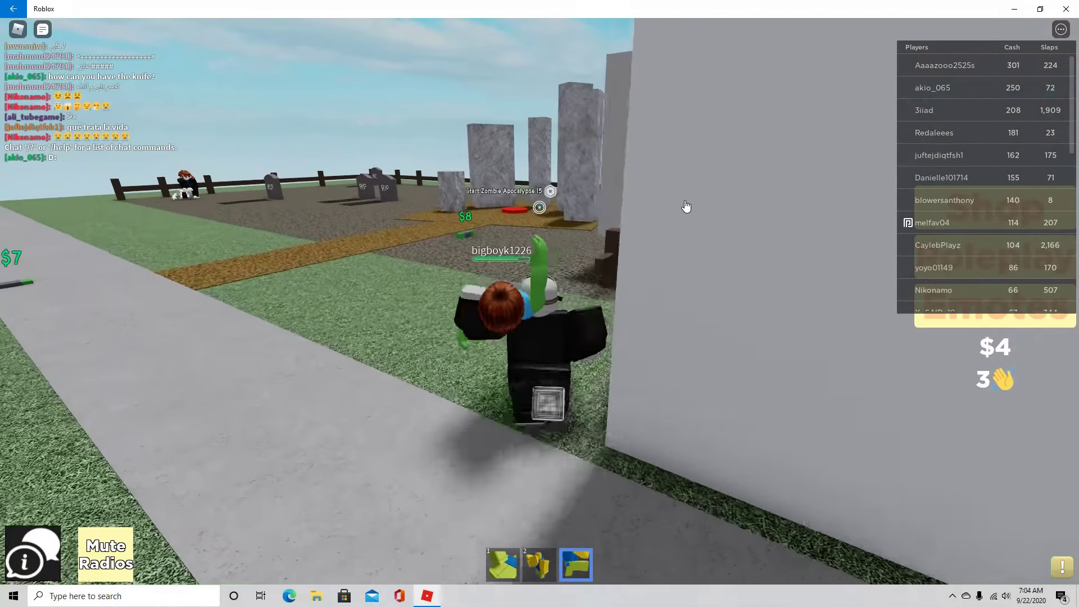
pyautogui.press('w')
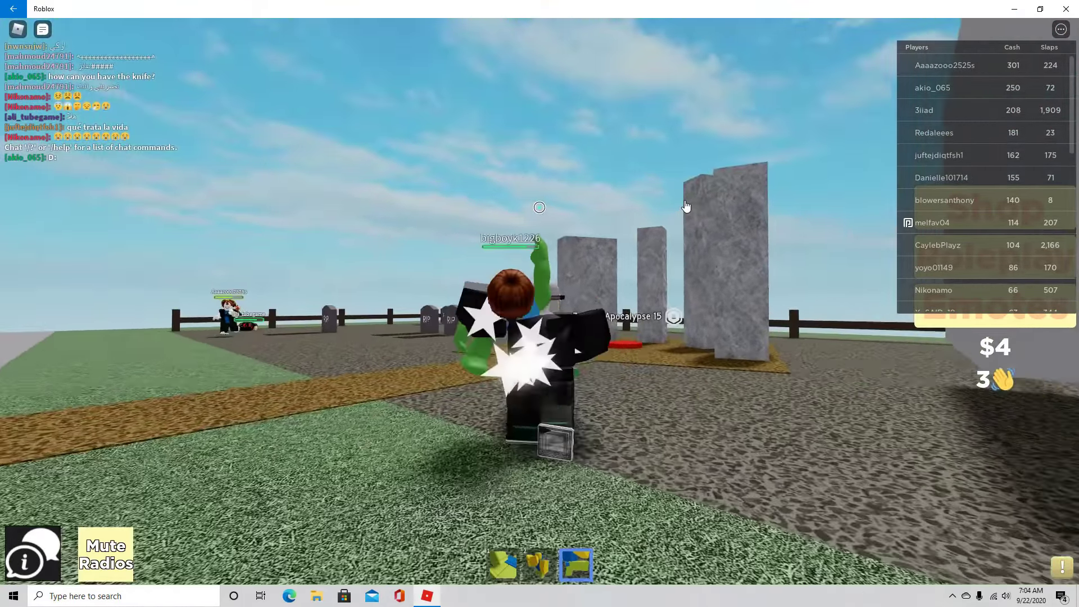
pyautogui.press('w')
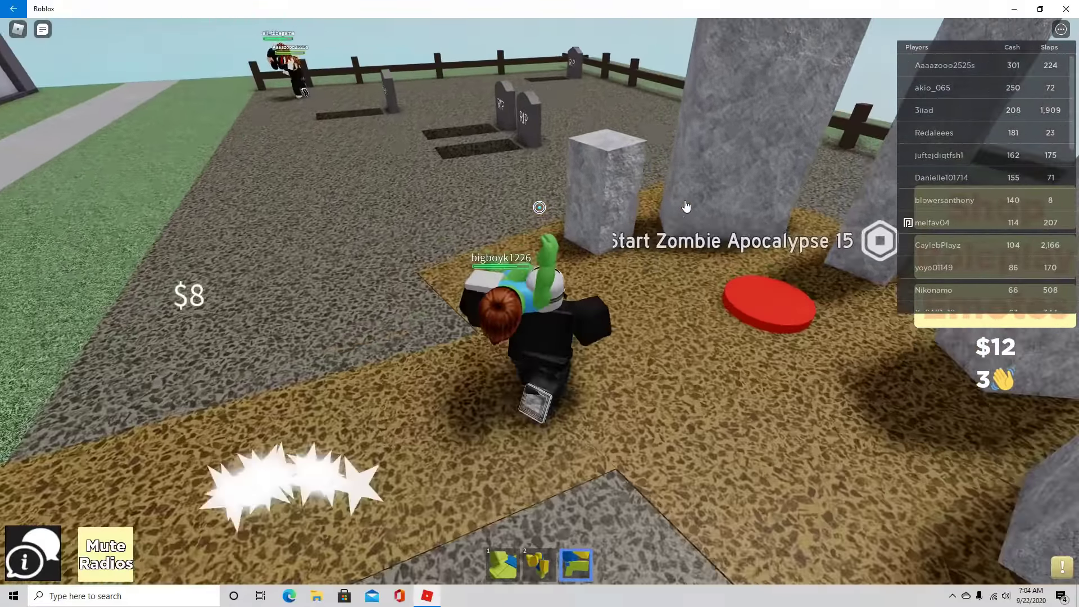
pyautogui.press('w')
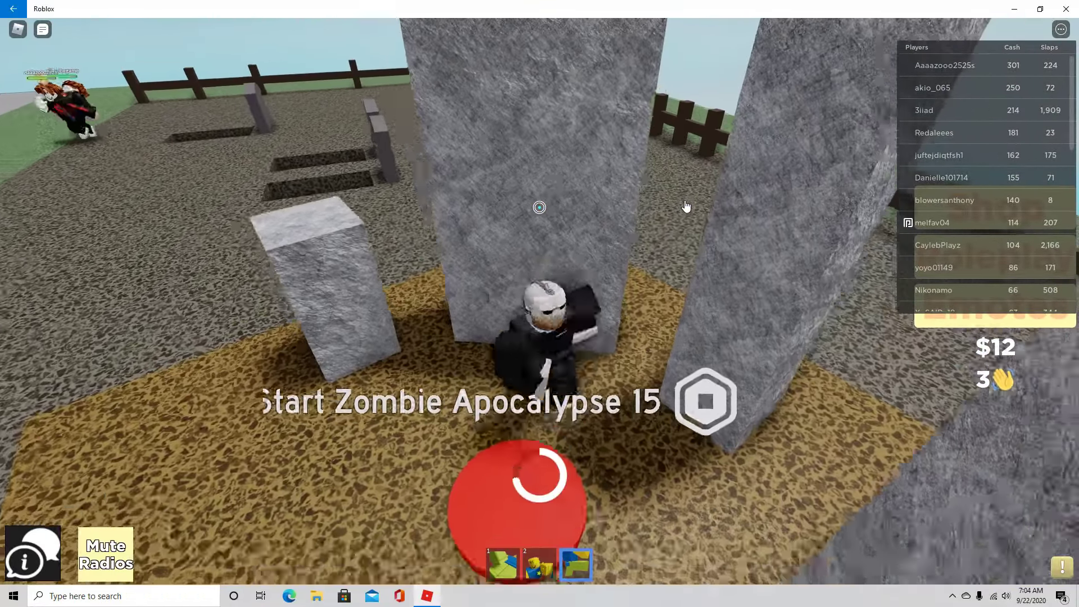
# Step: Head toward the houses, follow another player to a house door, then turn away
pyautogui.press('s')
pyautogui.press('w')
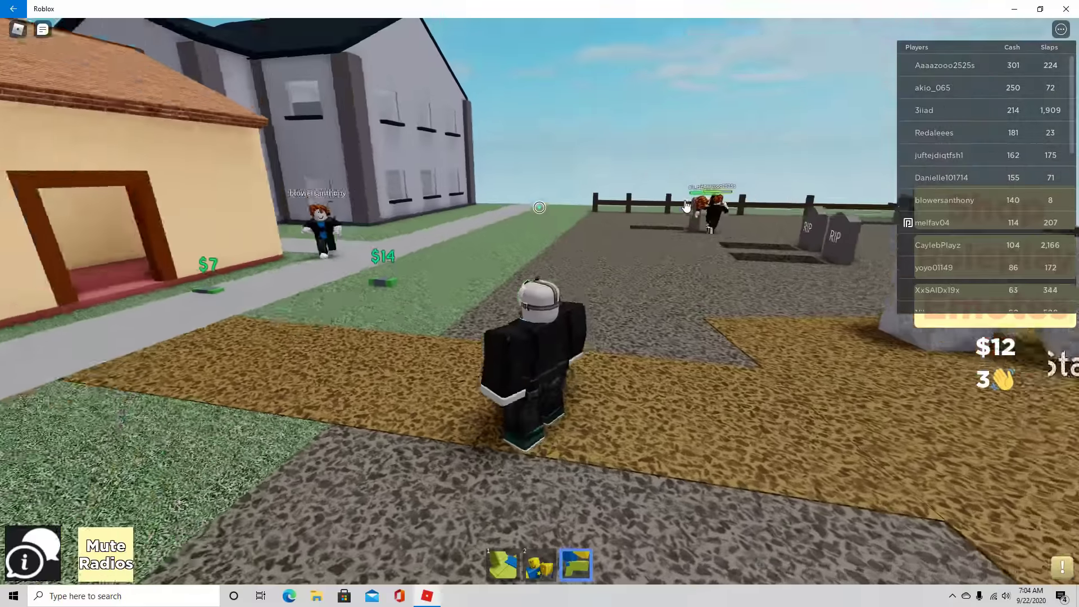
pyautogui.press('w')
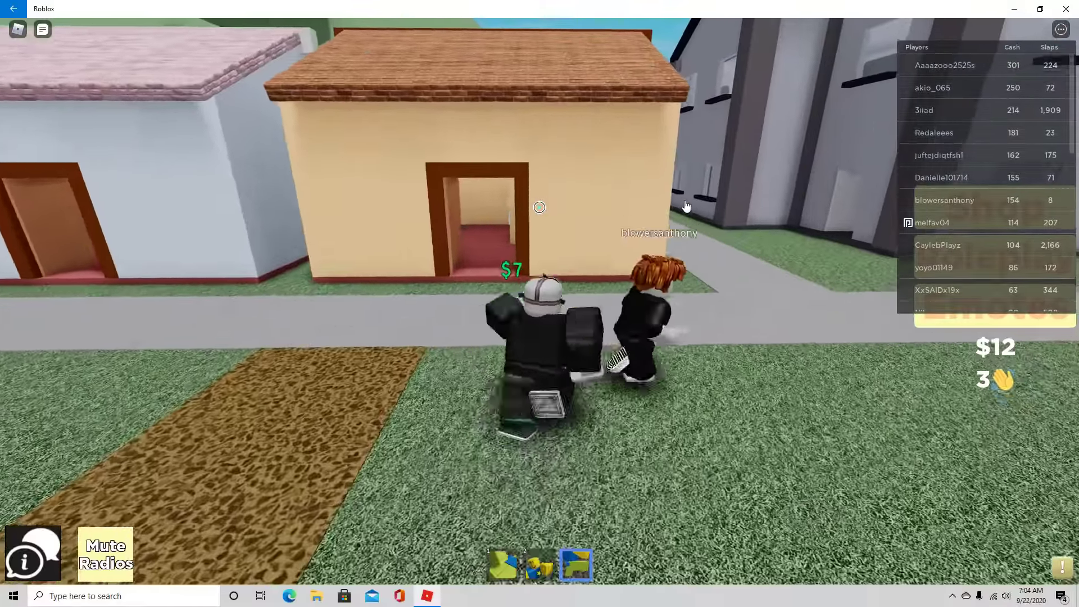
pyautogui.press('s')
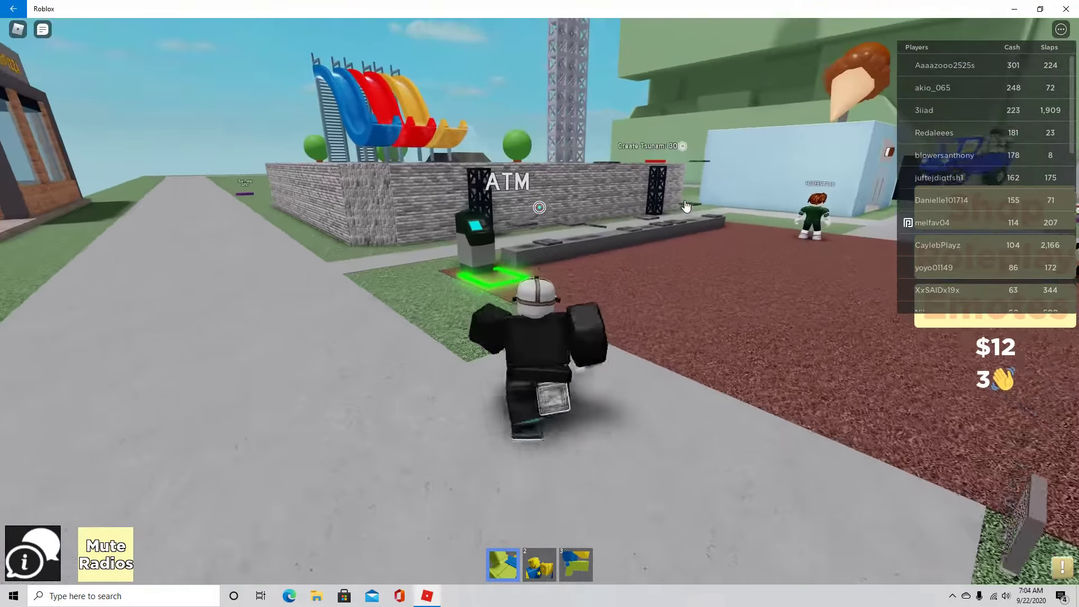
# Step: Walk past the ATM over the red ground toward the pale blue building's grass pit
pyautogui.press('w')
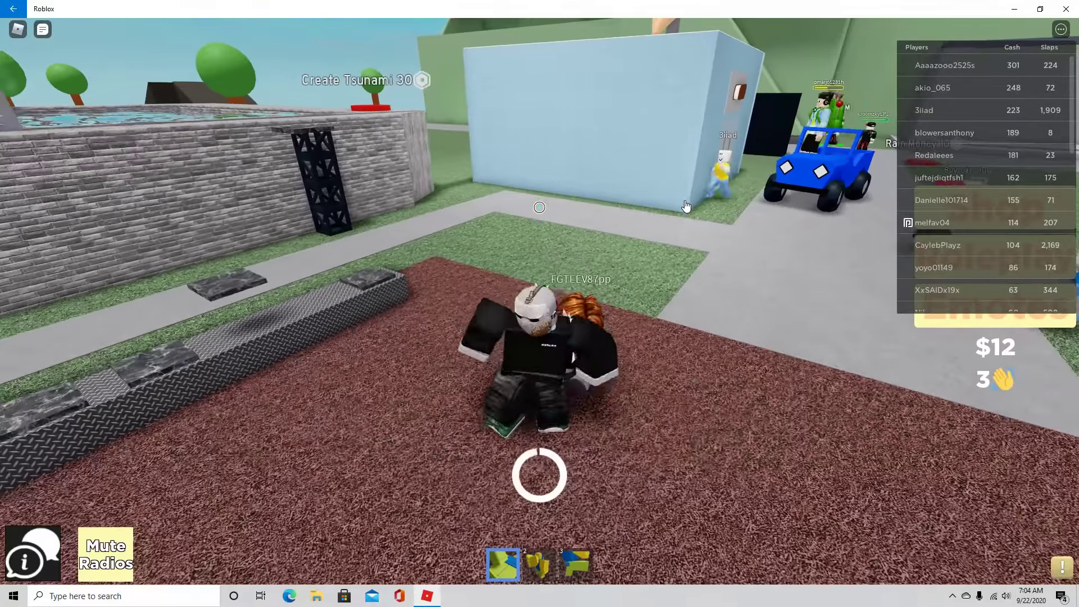
pyautogui.press('w')
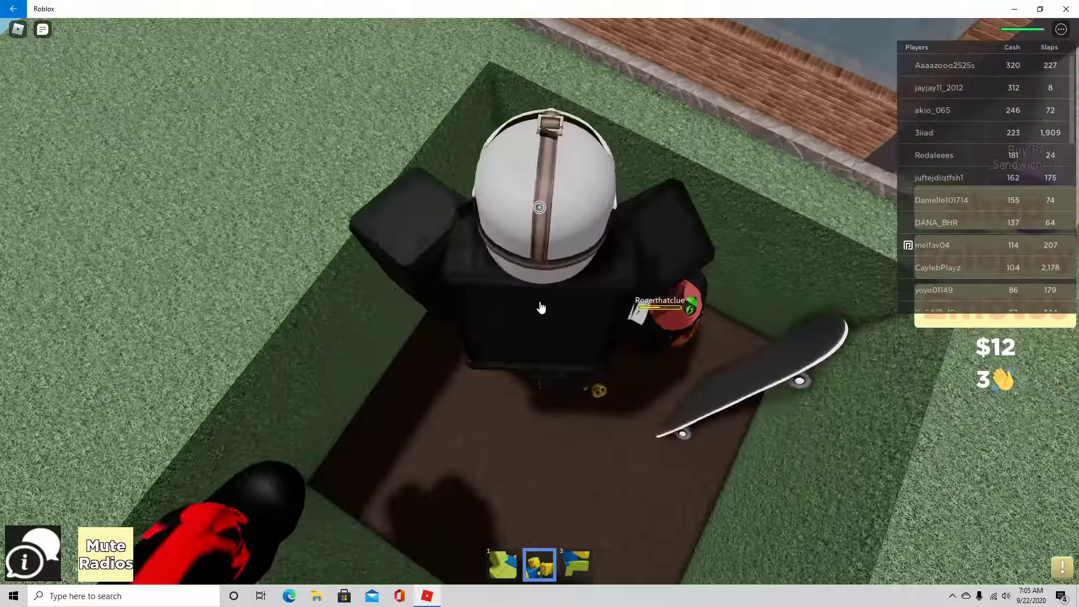
# Step: Slap the nearby player four times, raising the slap count to 7
pyautogui.click(541, 305)
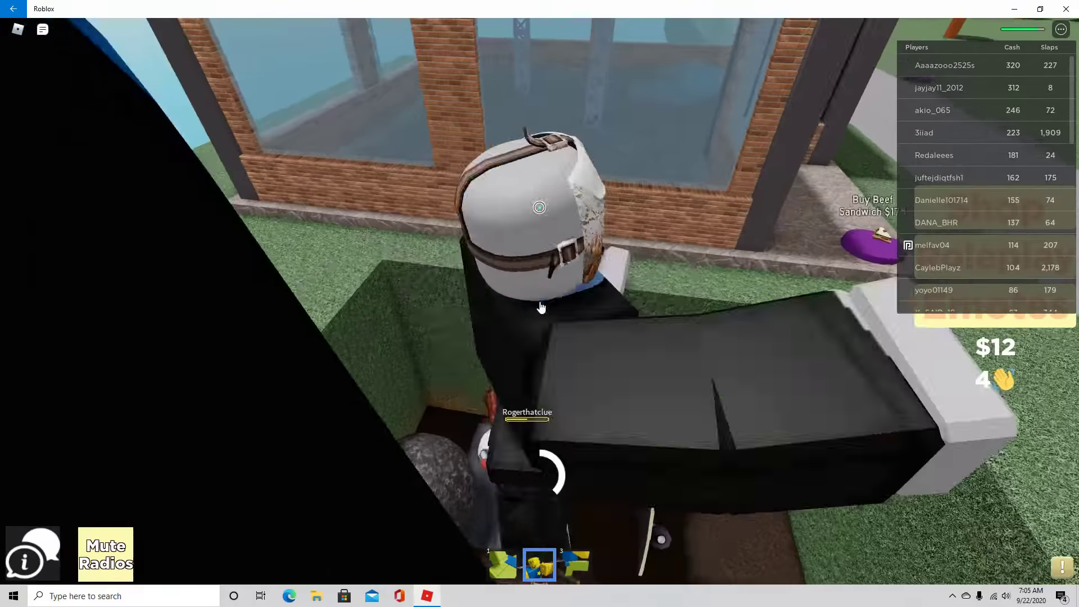
pyautogui.click(540, 305)
pyautogui.click(540, 307)
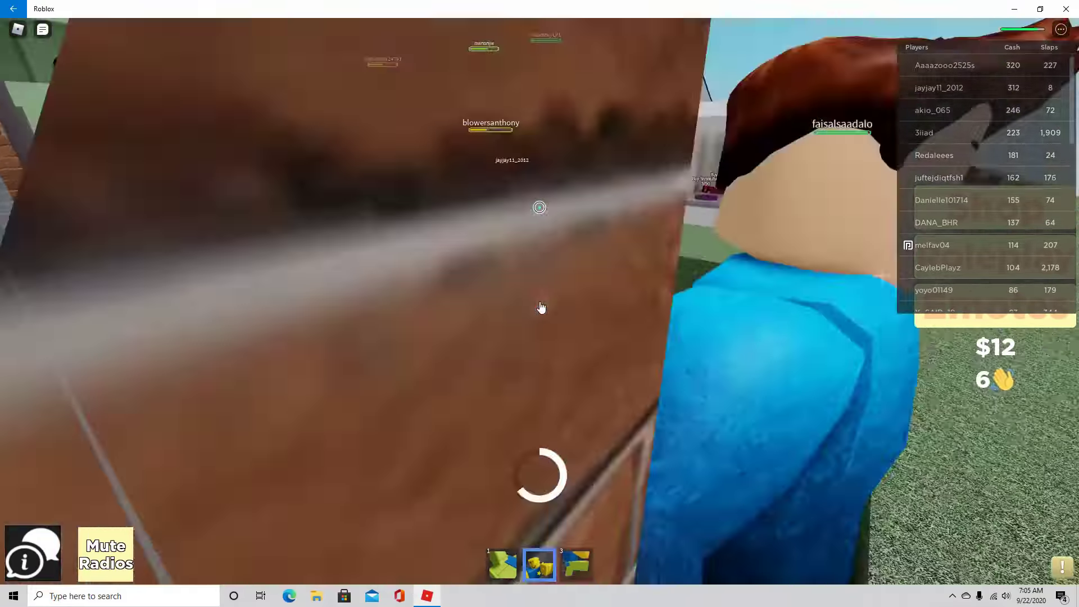
pyautogui.click(540, 307)
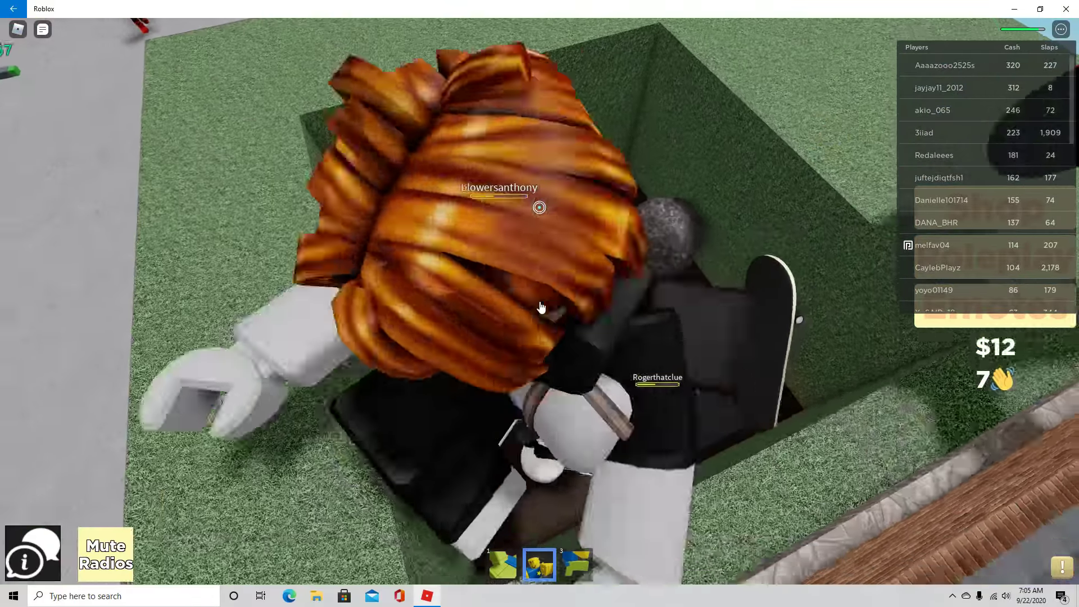
# Step: Walk toward the Buy Beef Sandwich stand and look around toward the brick building
pyautogui.press('w')
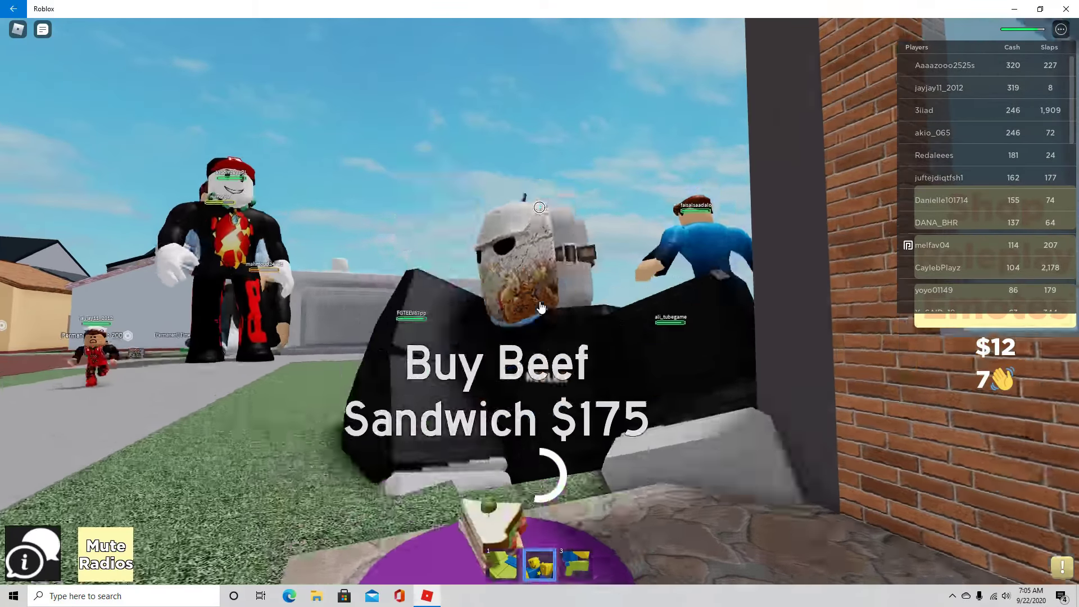
pyautogui.moveTo(540, 307); pyautogui.dragTo(540, 307)
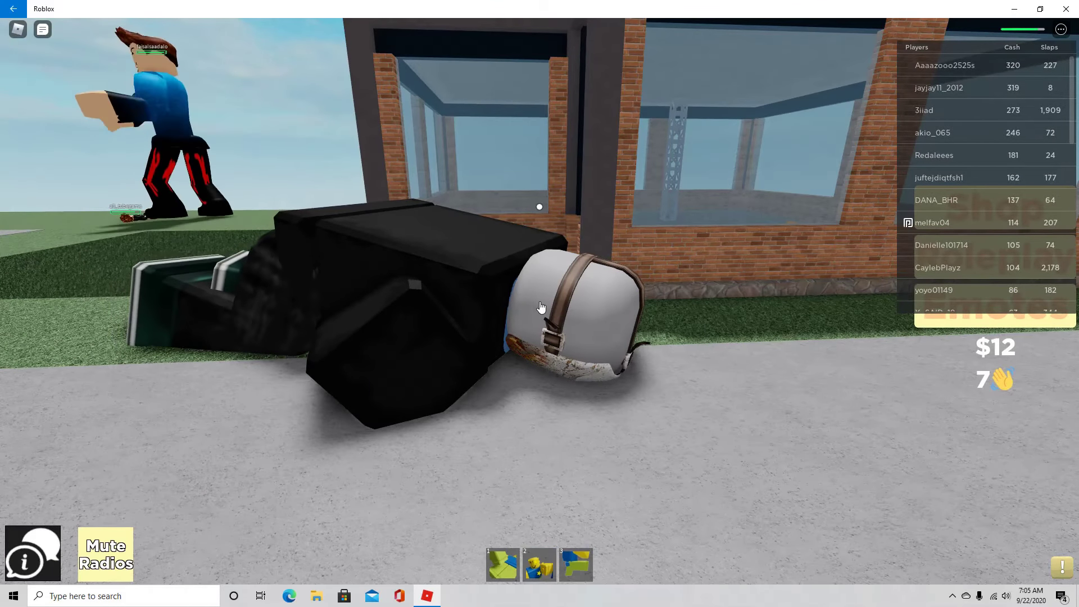
pyautogui.moveTo(540, 307); pyautogui.dragTo(540, 307)
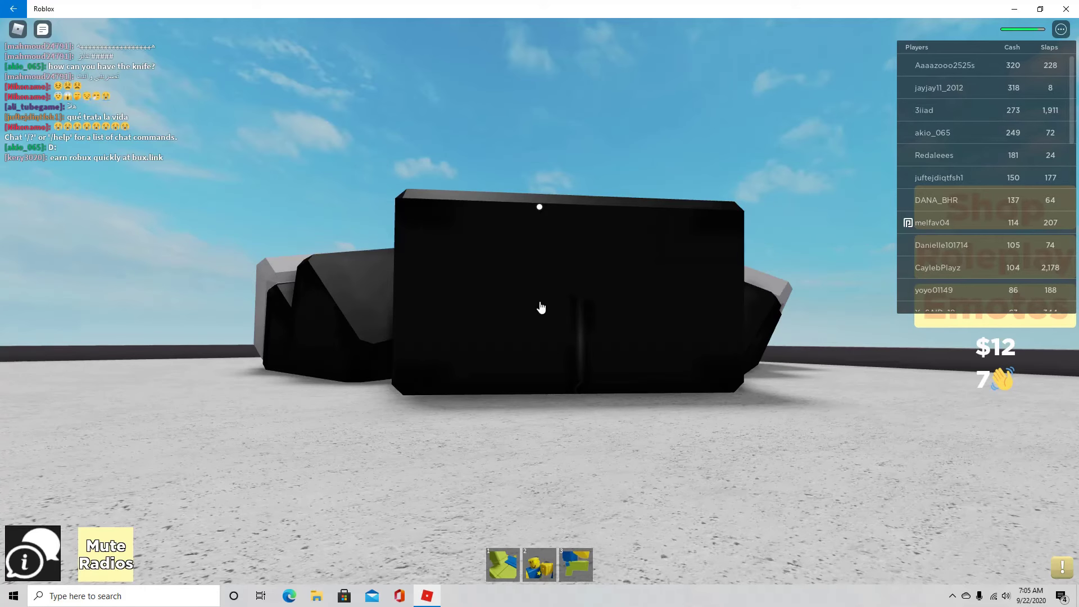
pyautogui.moveTo(541, 306); pyautogui.dragTo(542, 307)
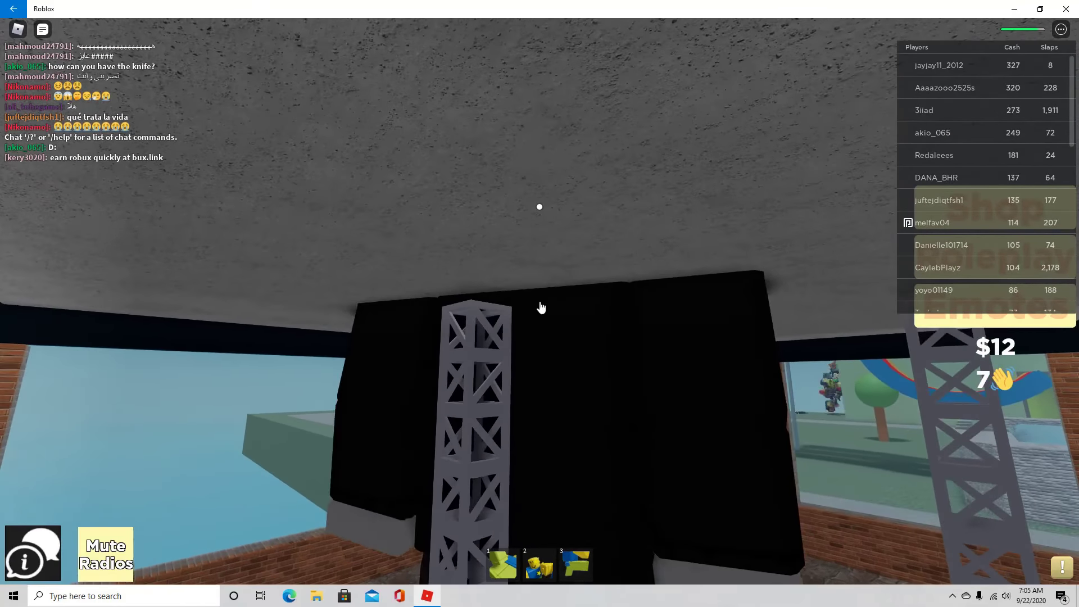
# Step: Choose Leave Game and confirm it to exit the session
pyautogui.click(541, 403)
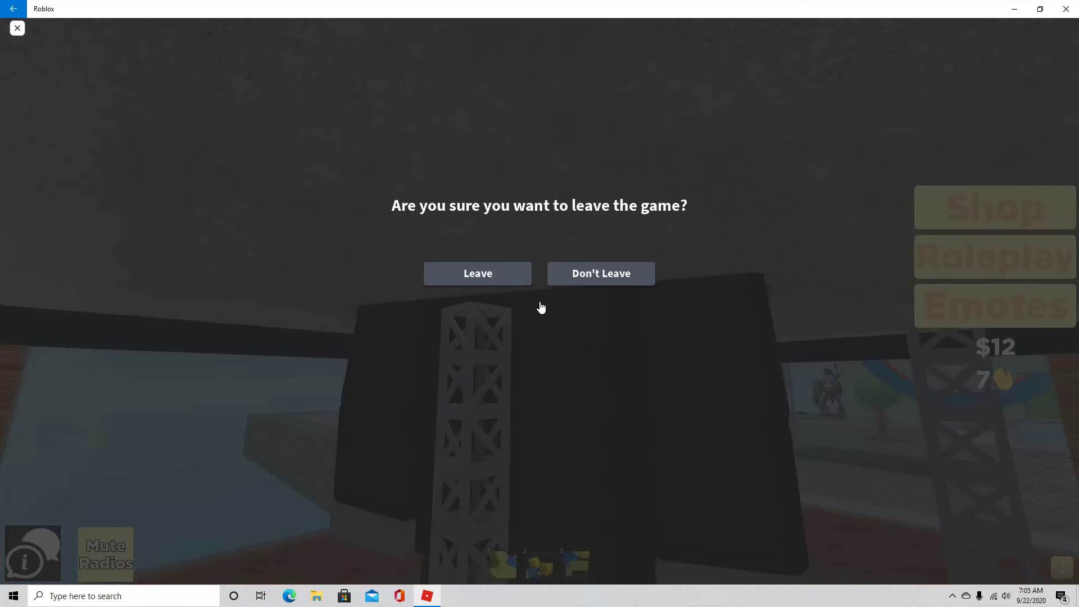
pyautogui.click(478, 273)
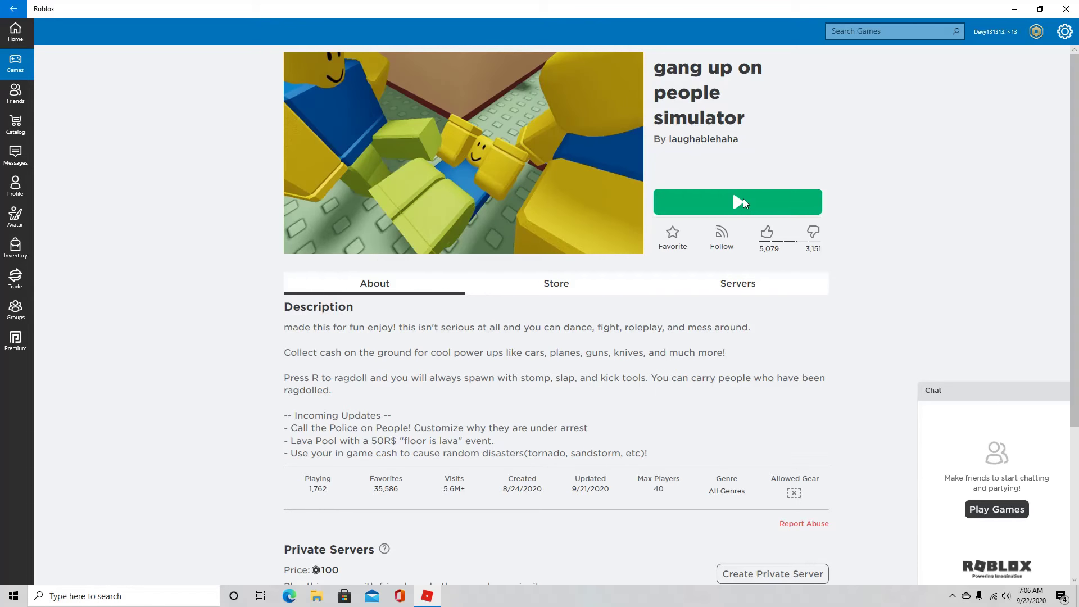
# Step: Rejoin the game with Play and walk down the alley past the red wall toward the plaza
pyautogui.click(741, 204)
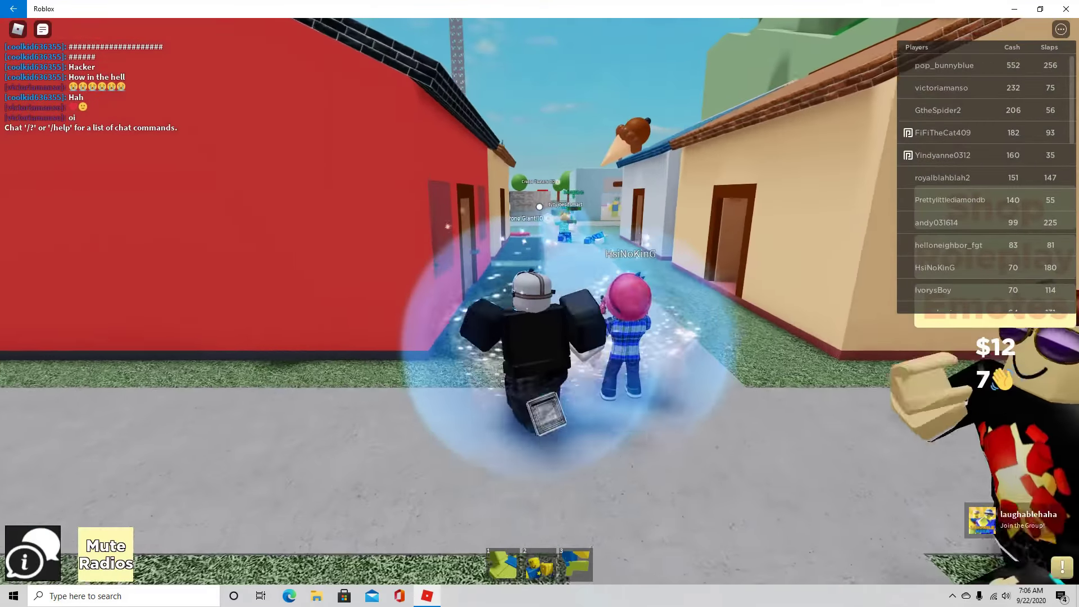
pyautogui.press('w')
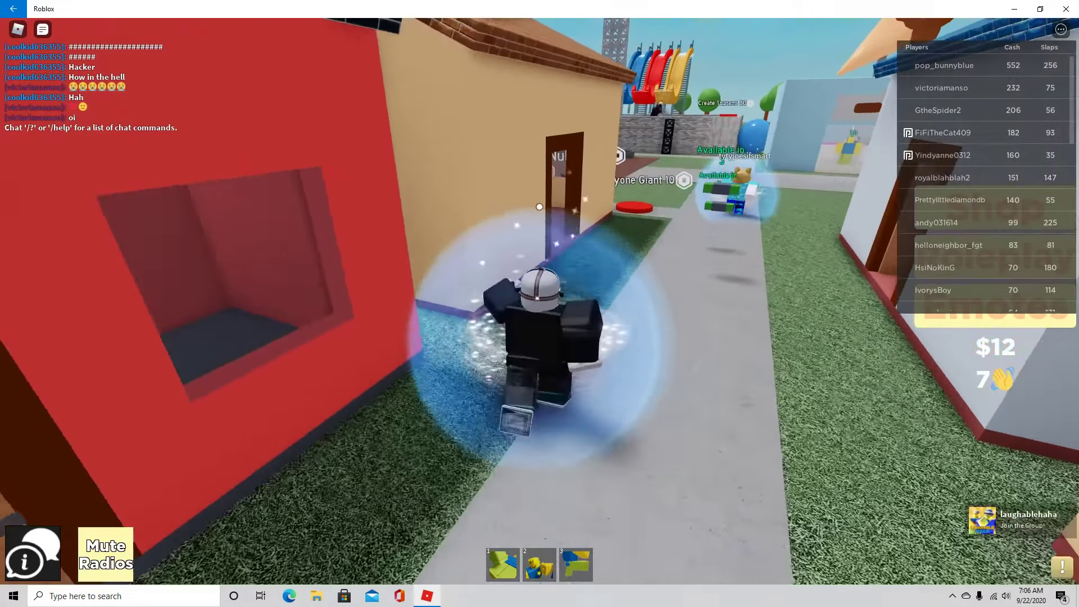
pyautogui.press('w')
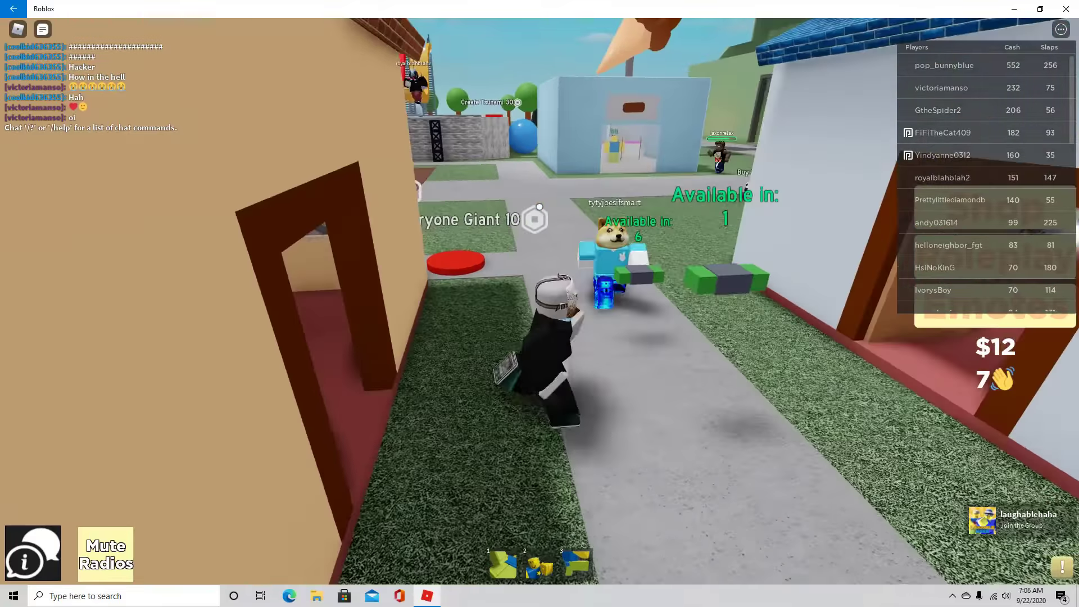
pyautogui.press('w')
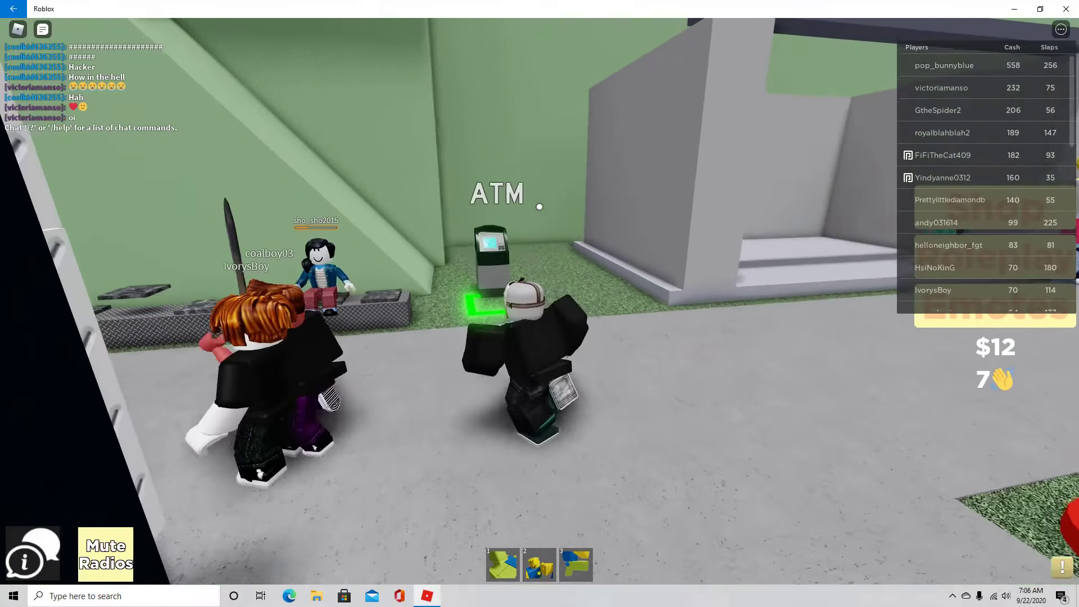
# Step: Walk past the Rain Money and Lock Pick pads to the jail bars and strike the player behind them
pyautogui.press('w')
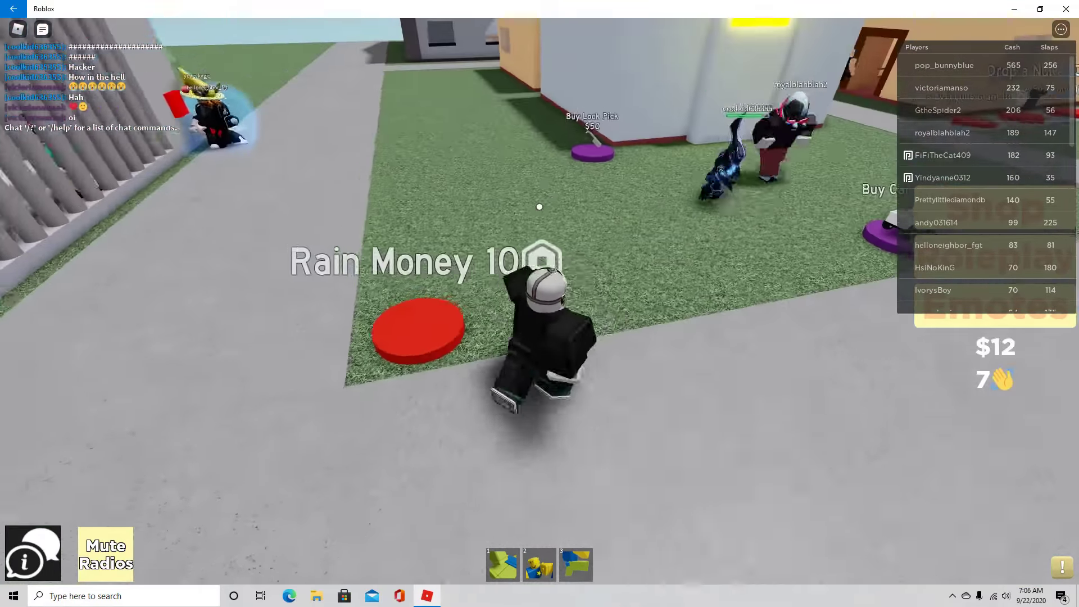
pyautogui.press('w')
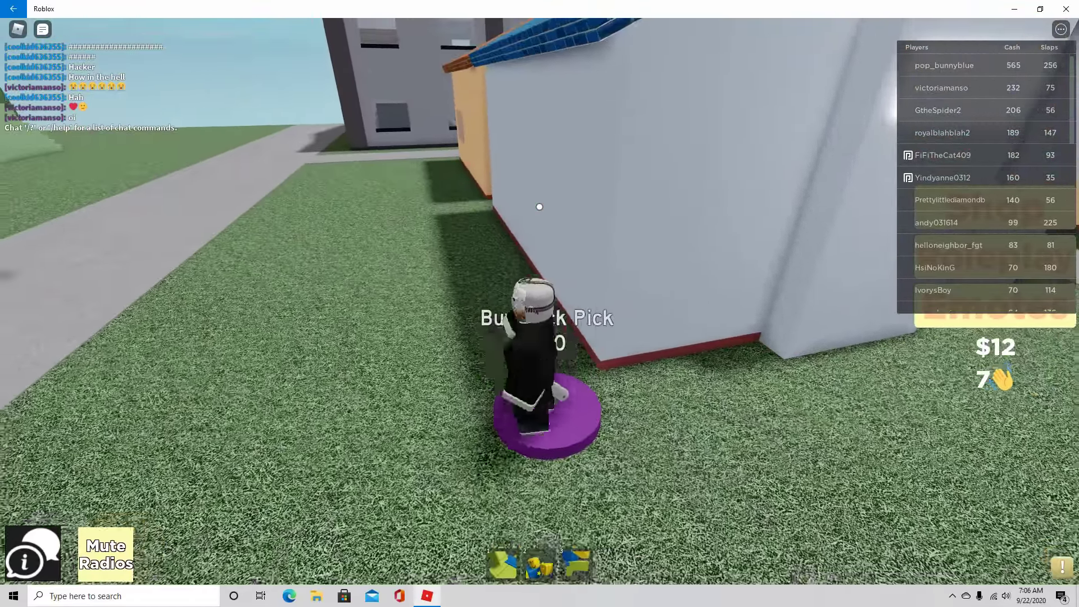
pyautogui.press('s')
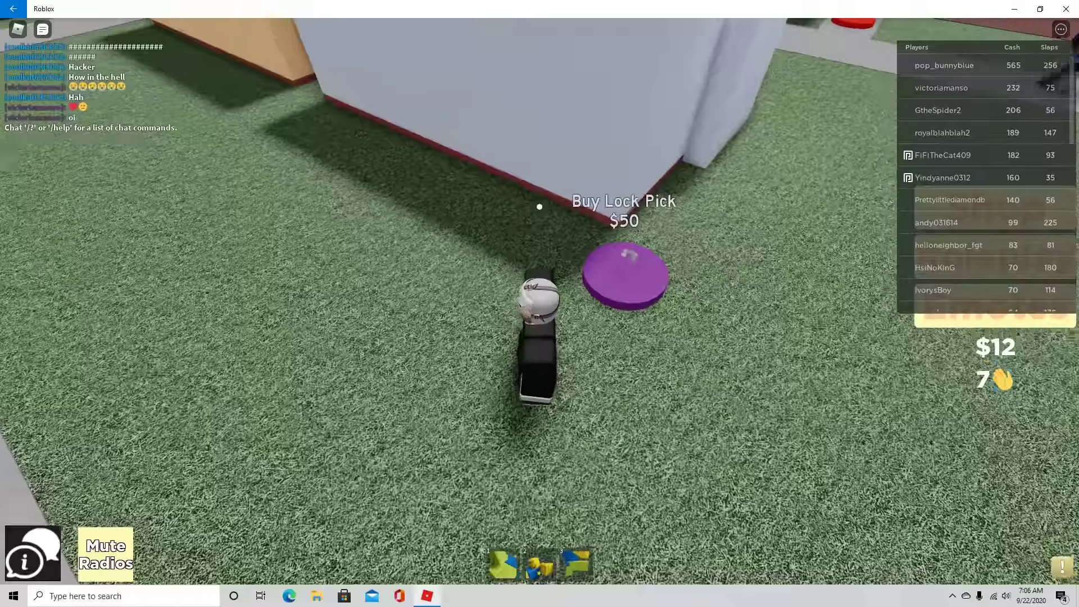
pyautogui.press('w')
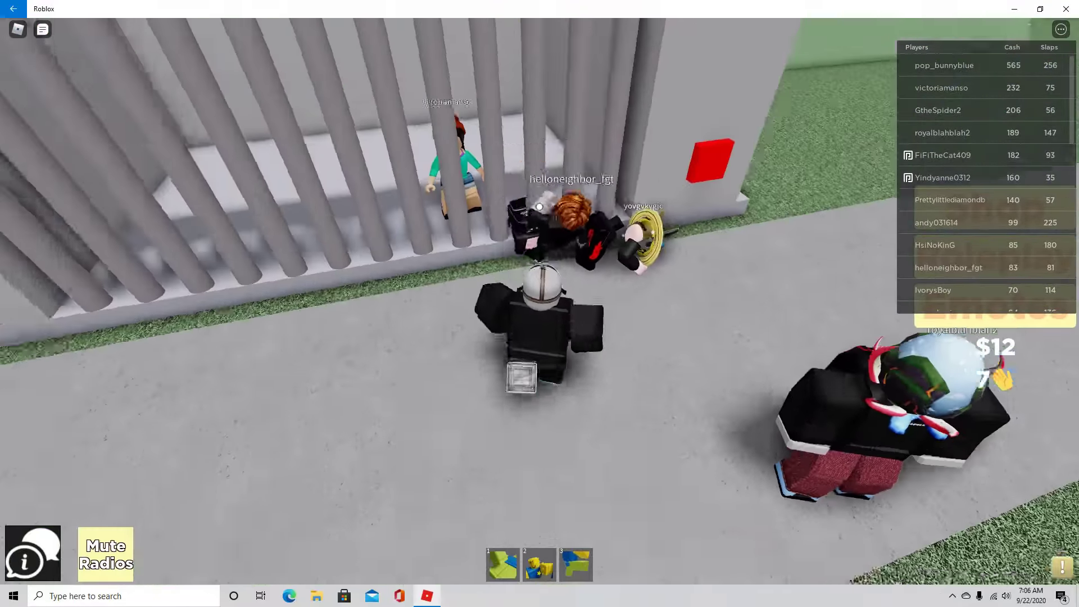
pyautogui.press('w')
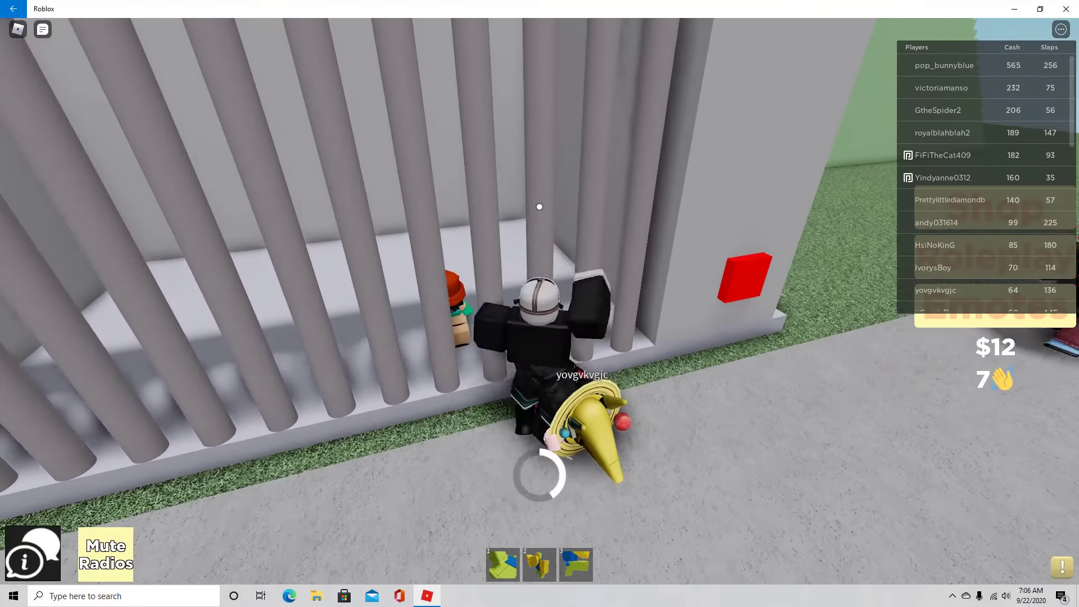
pyautogui.press('w')
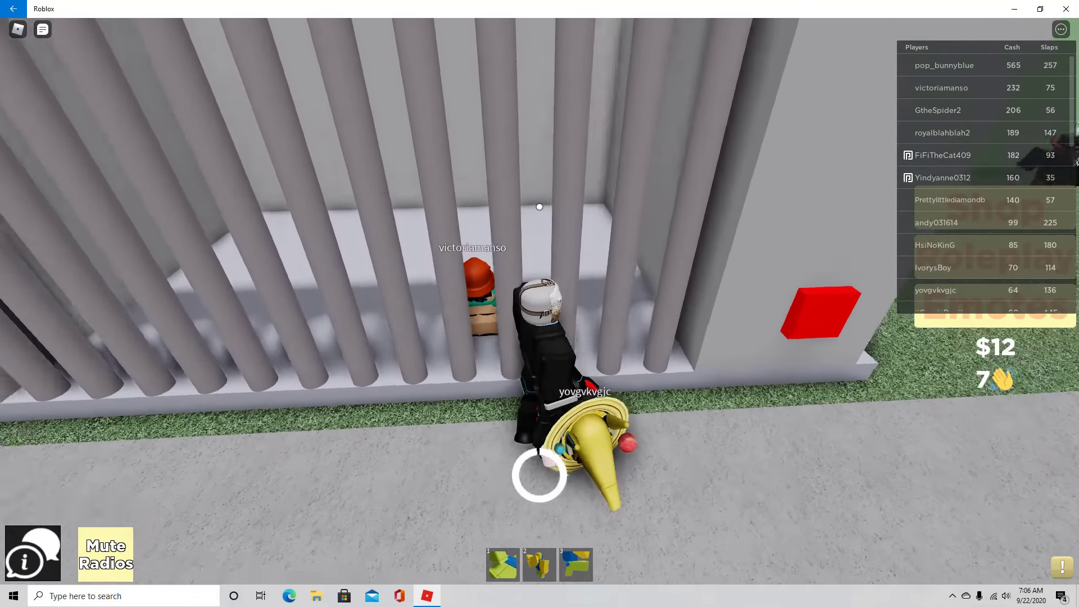
pyautogui.press('s')
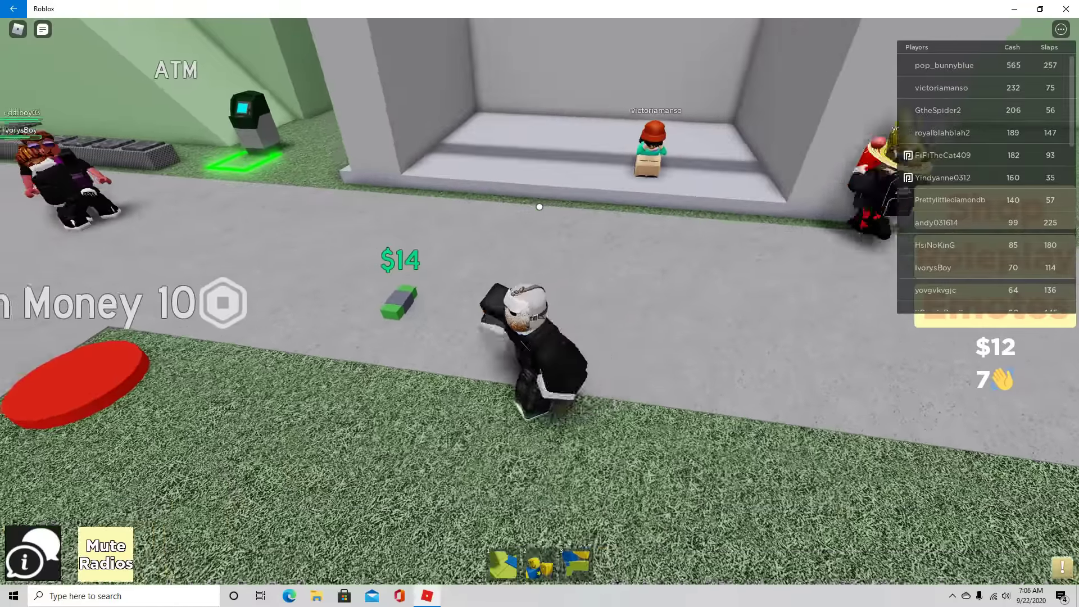
# Step: Collect the $14 cash drop for $26 total, then run back past the ATM onto the grass
pyautogui.press('a')
pyautogui.press('s')
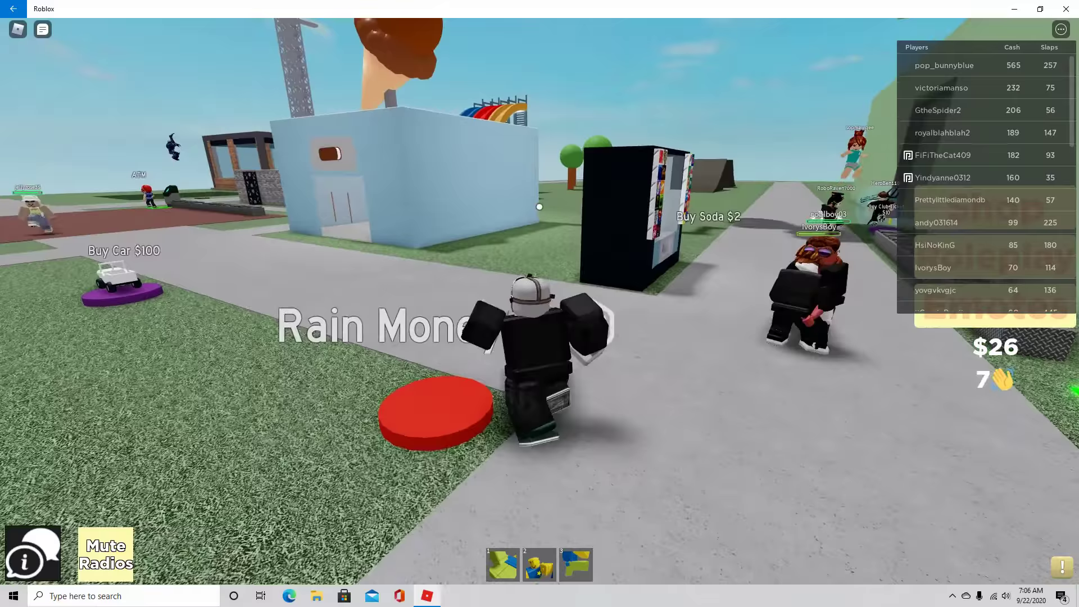
pyautogui.press('w')
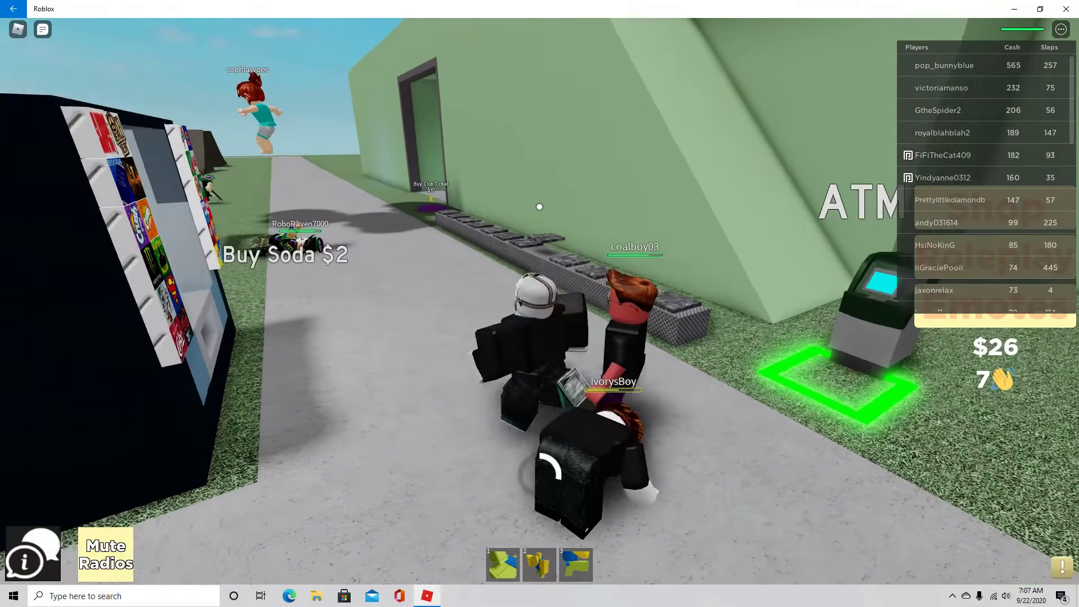
pyautogui.press('w')
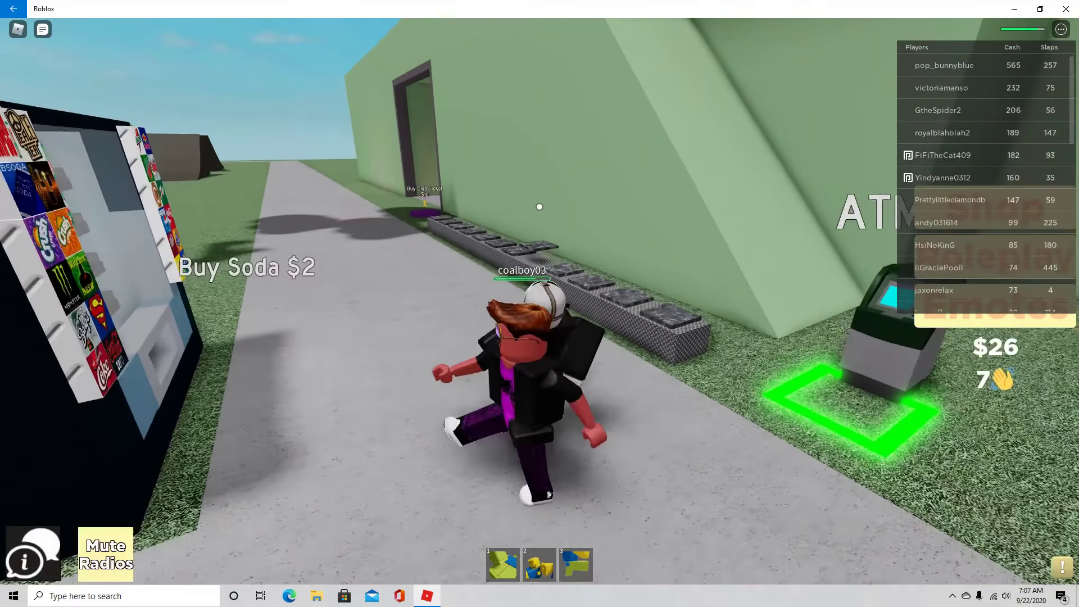
pyautogui.press('w')
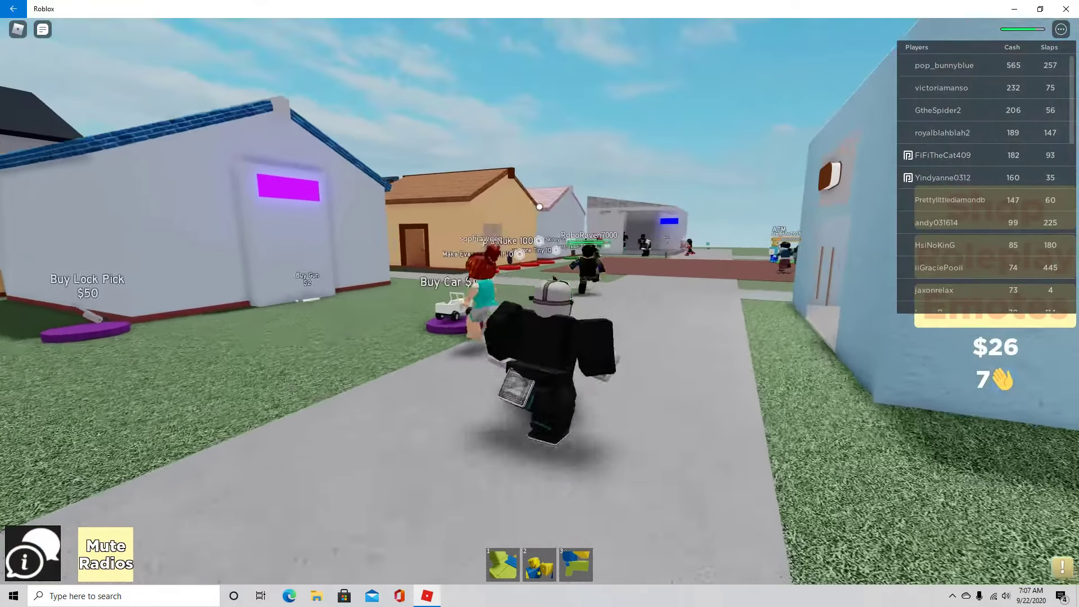
pyautogui.press('w')
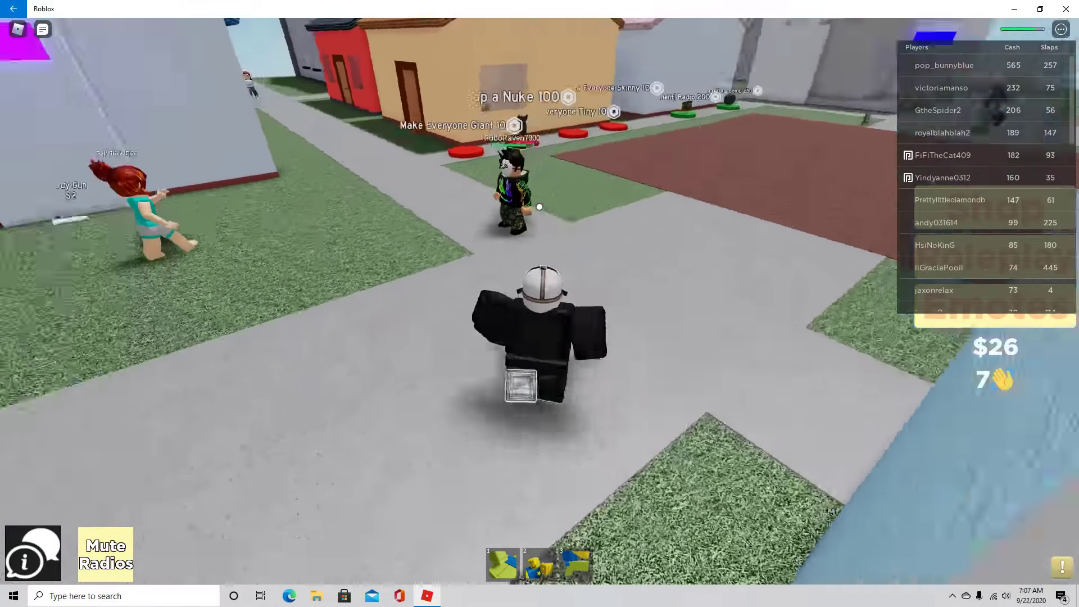
# Step: Slap the player by the wall for an 8th slap, then turn and walk toward the ATM
pyautogui.press('w')
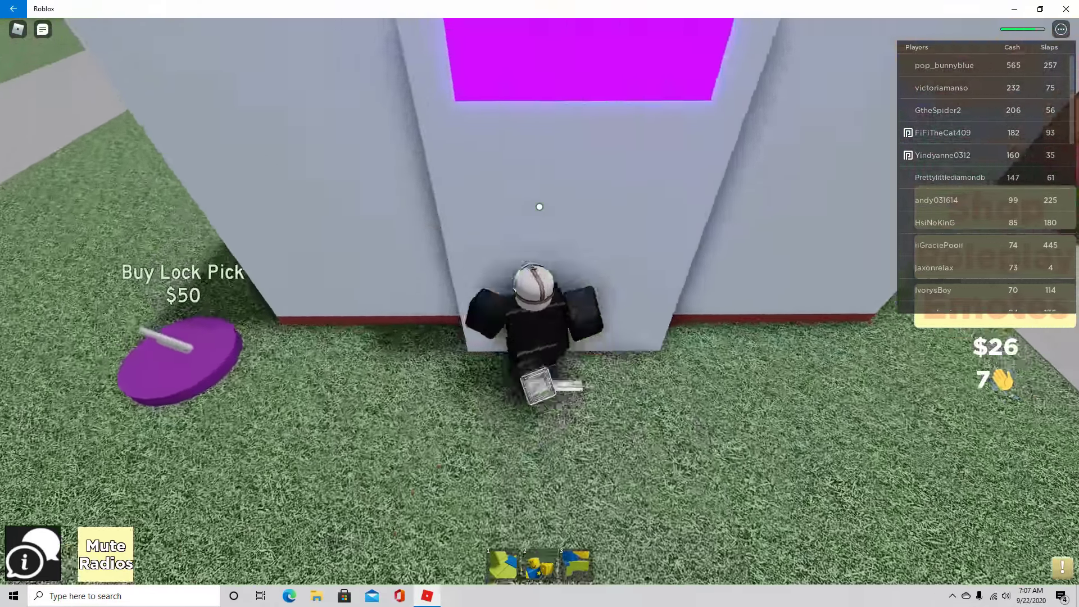
pyautogui.click(540, 338)
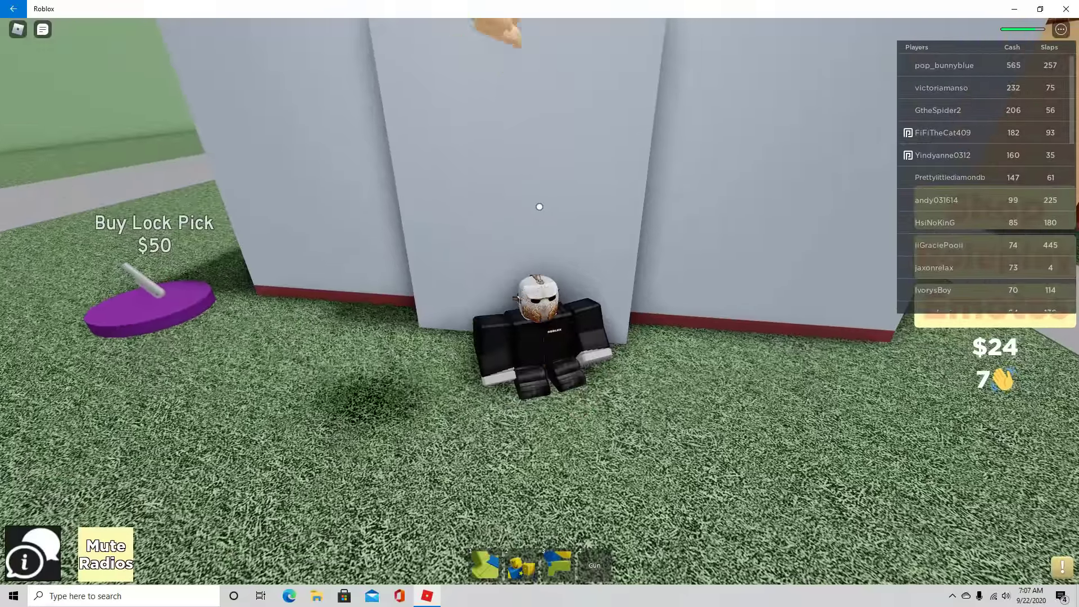
pyautogui.press('s')
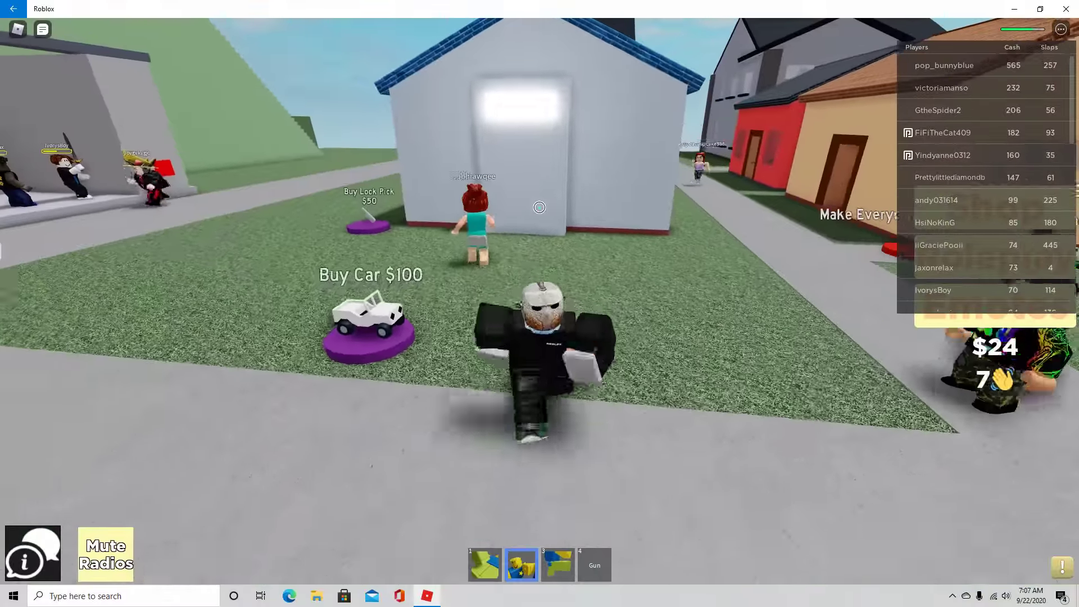
pyautogui.moveTo(540, 303); pyautogui.dragTo(759, 304)
pyautogui.press('w')
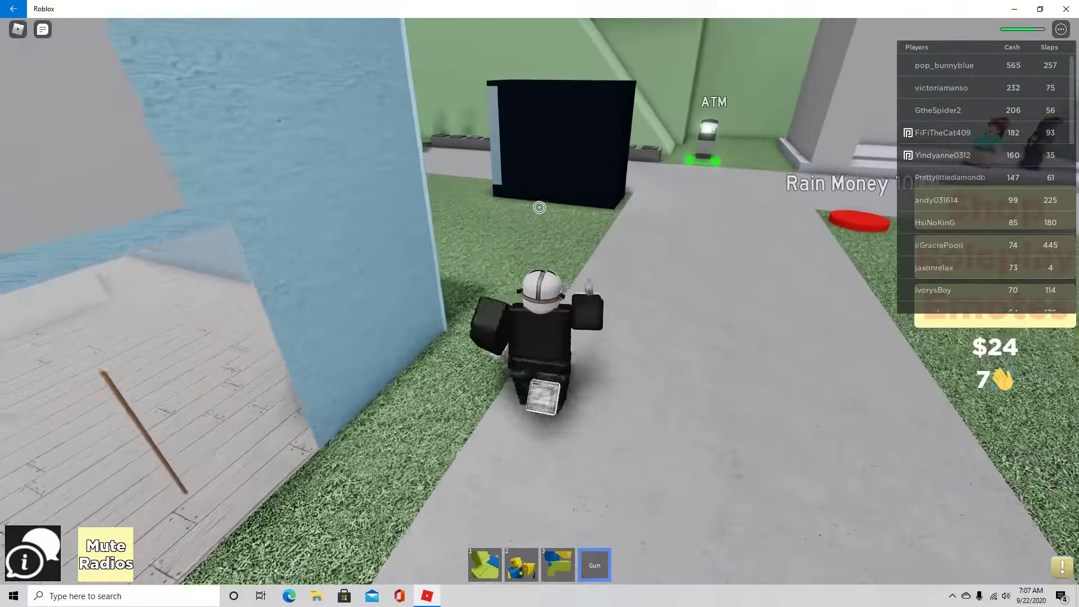
pyautogui.scroll(5, 539, 303)
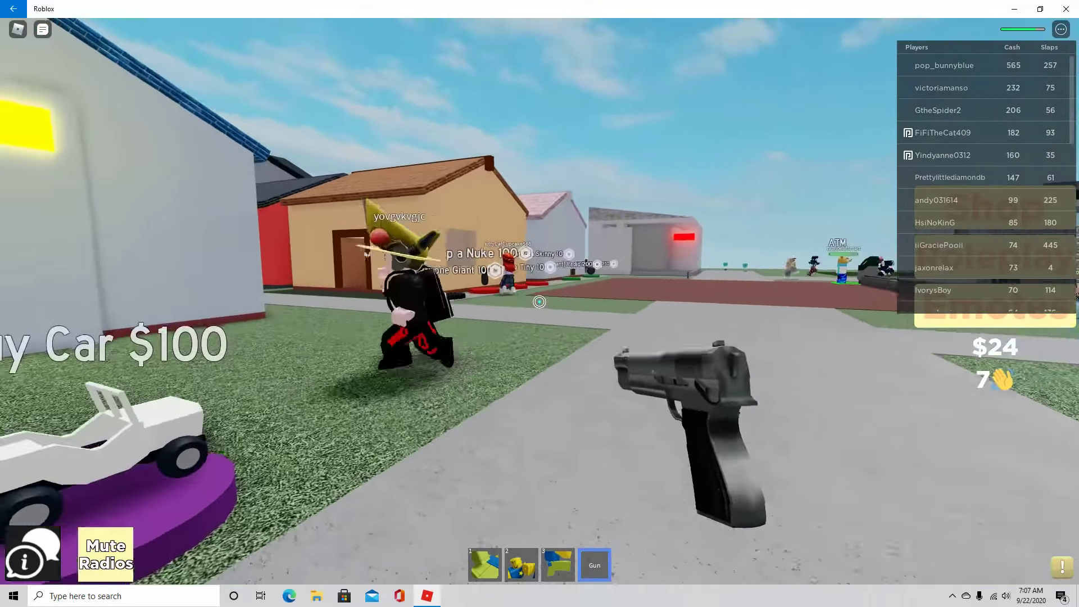
pyautogui.scroll(-5, 540, 301)
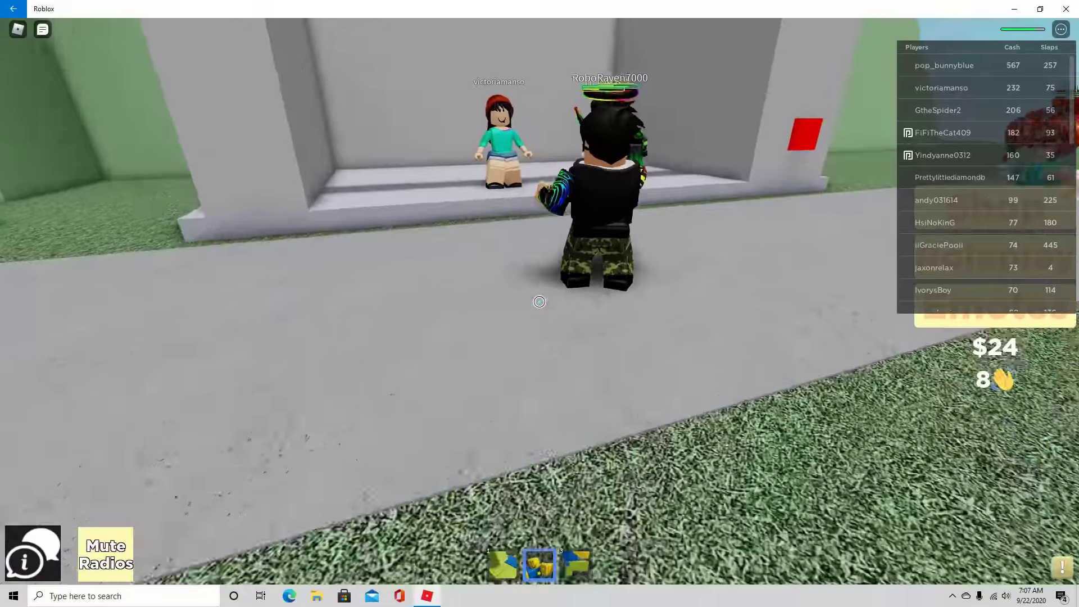
# Step: Run across the plaza and grass to the base of the green pyramid hill
pyautogui.press('w')
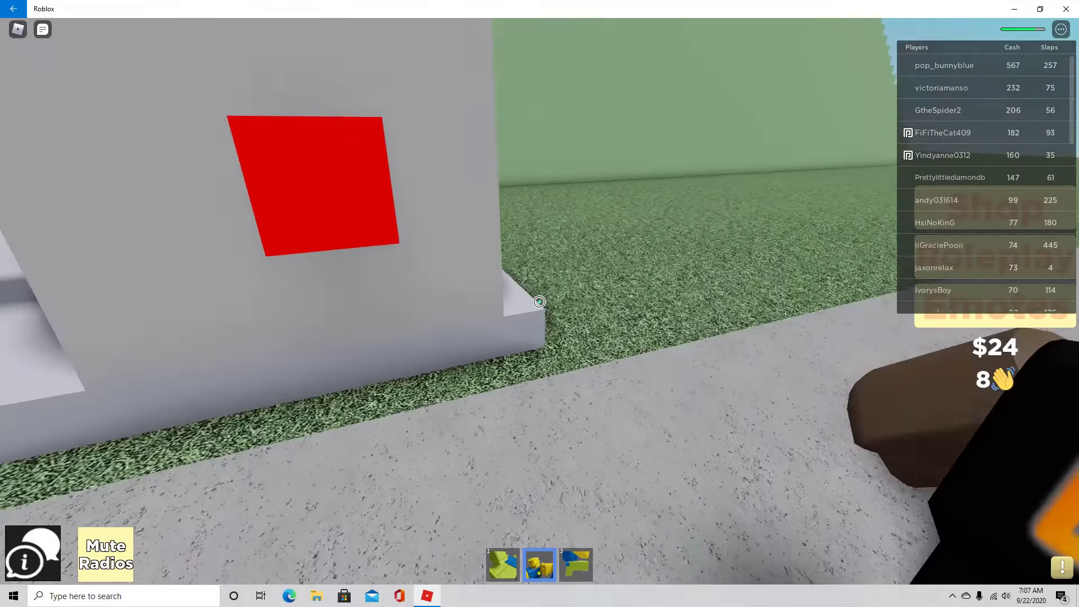
pyautogui.press('w')
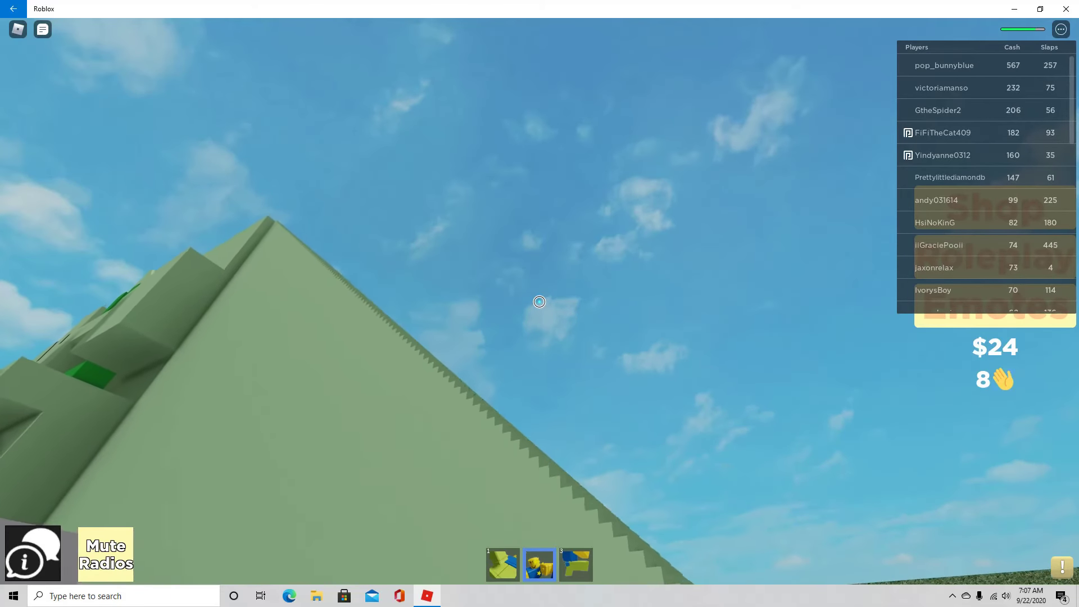
# Step: Climb the green stepped pyramid to its flat summit with the item pad
pyautogui.press('w')
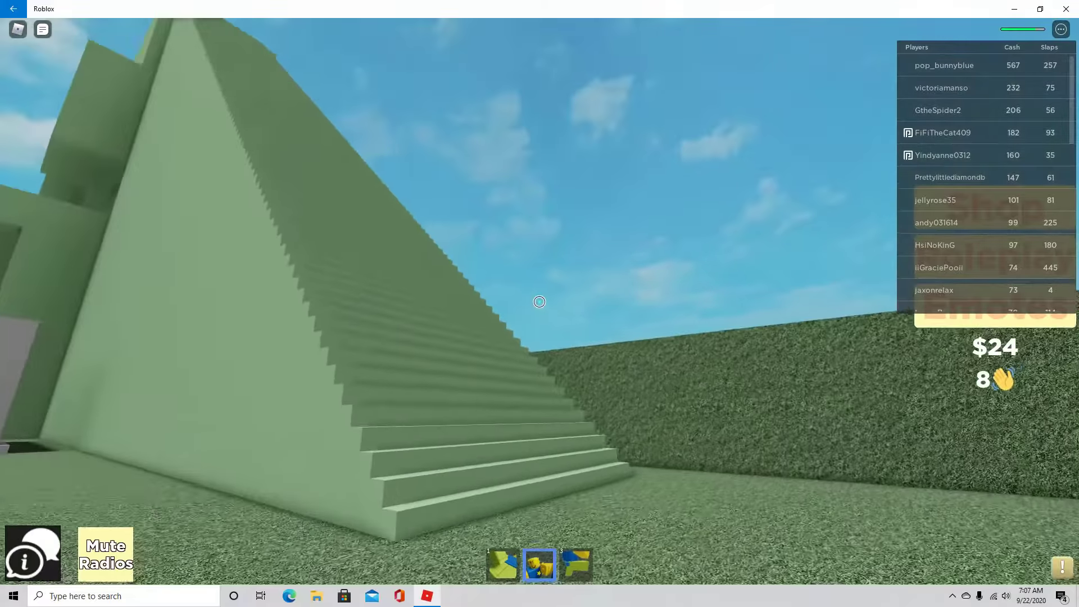
pyautogui.press('w')
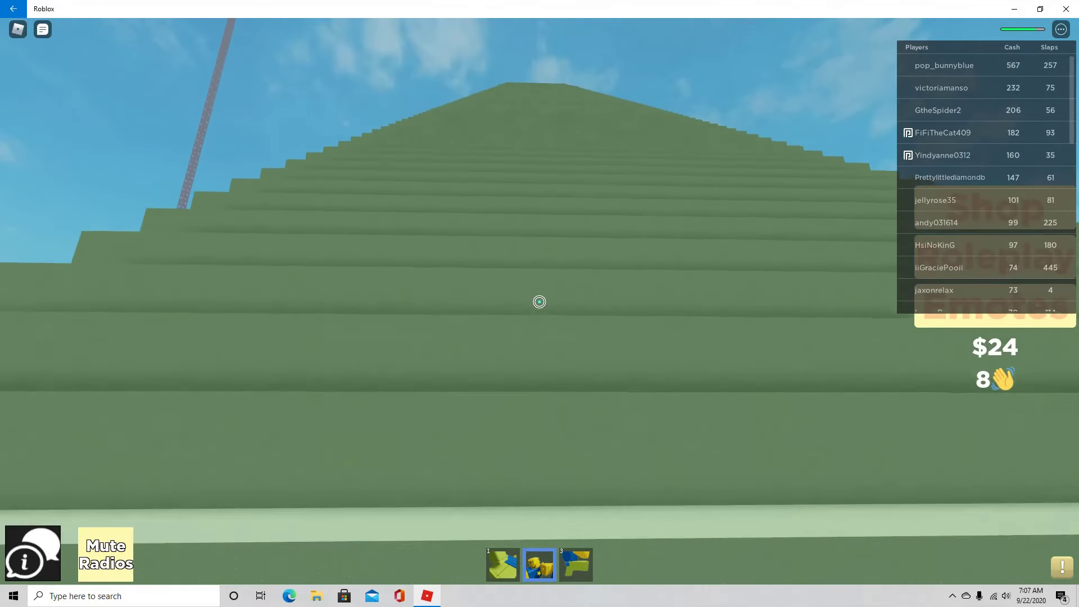
pyautogui.press('w')
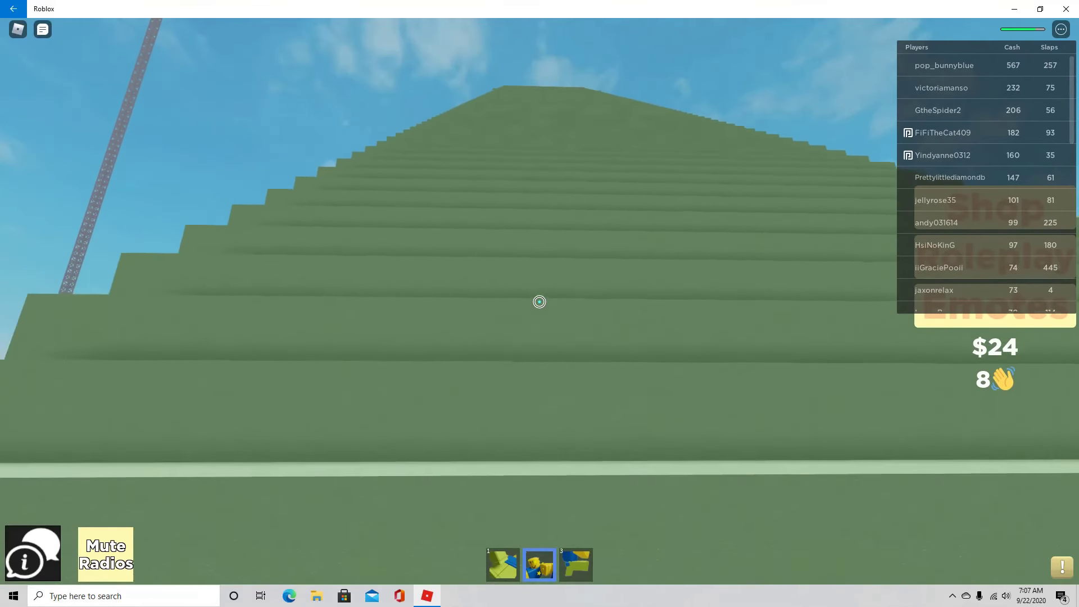
pyautogui.press('w')
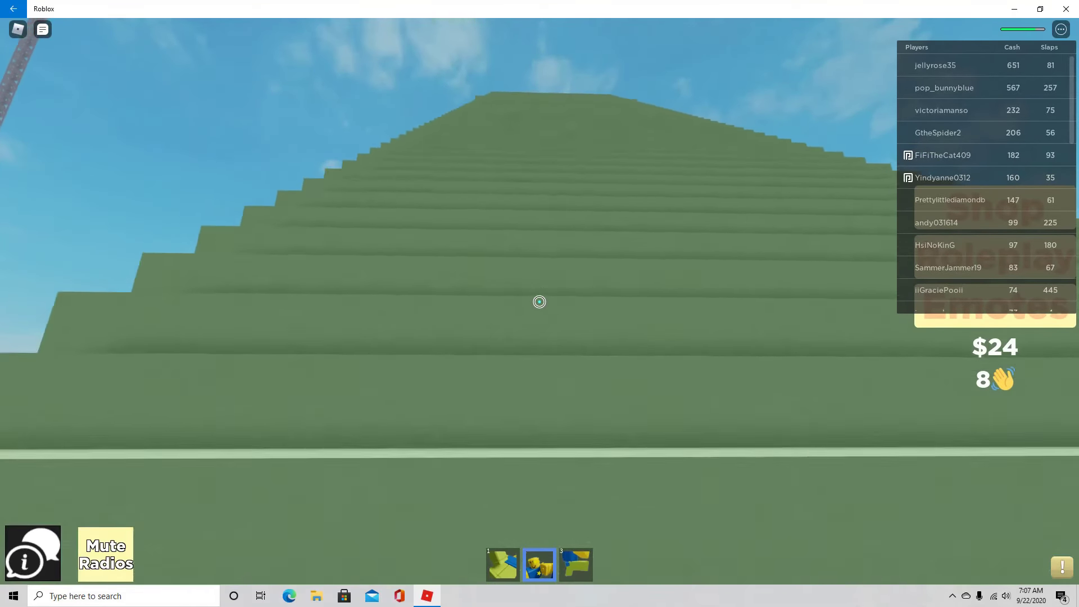
pyautogui.press('w')
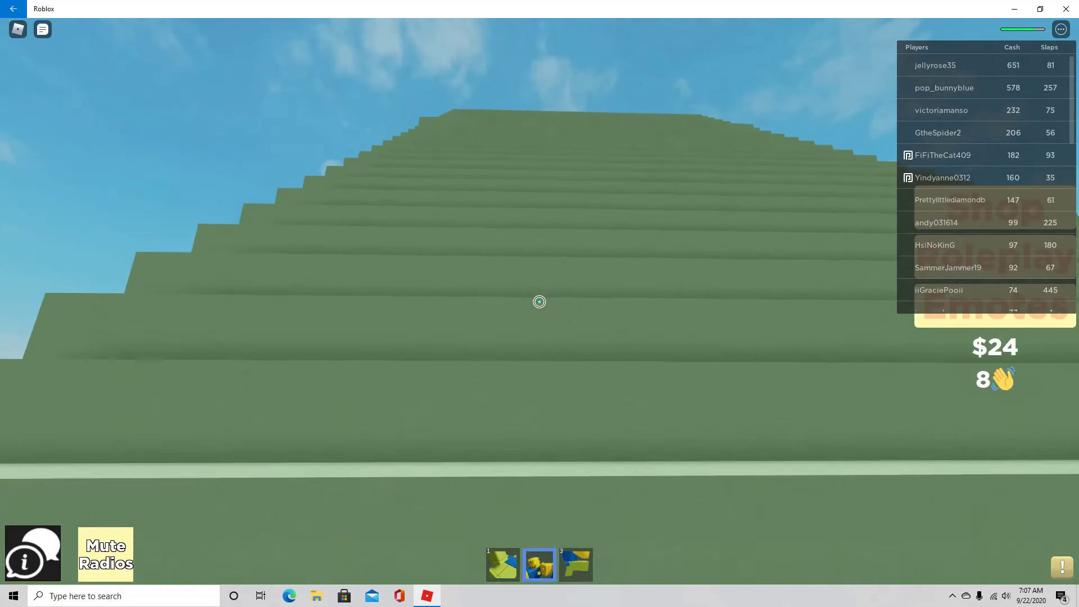
pyautogui.press('w')
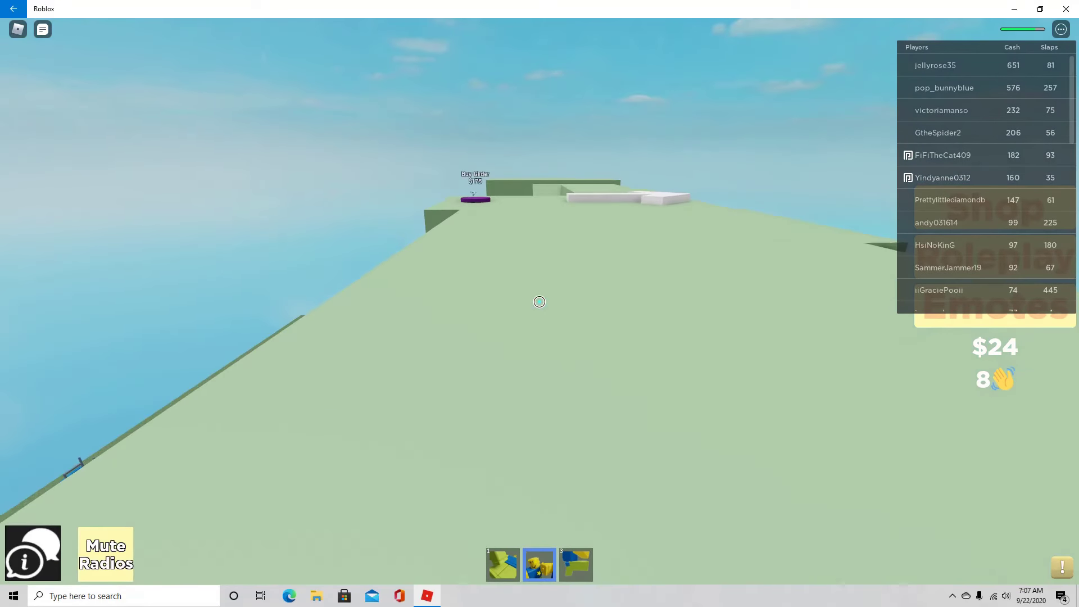
# Step: Equip hotbar tool 3 and walk up to the $175 Buy Glider stand
pyautogui.press('w')
pyautogui.press('3')
pyautogui.press('w')
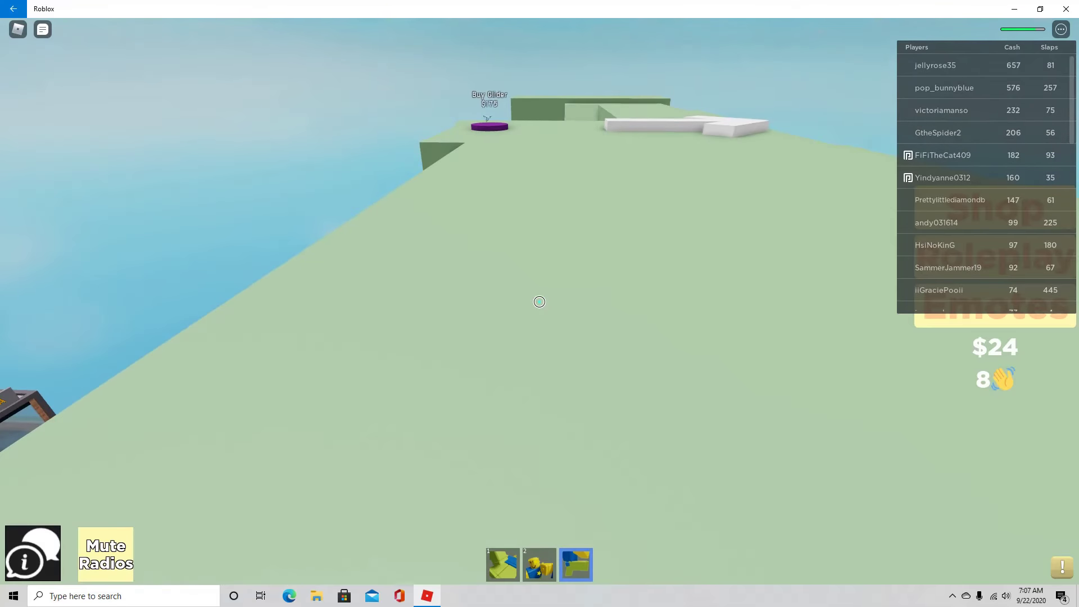
pyautogui.press('w')
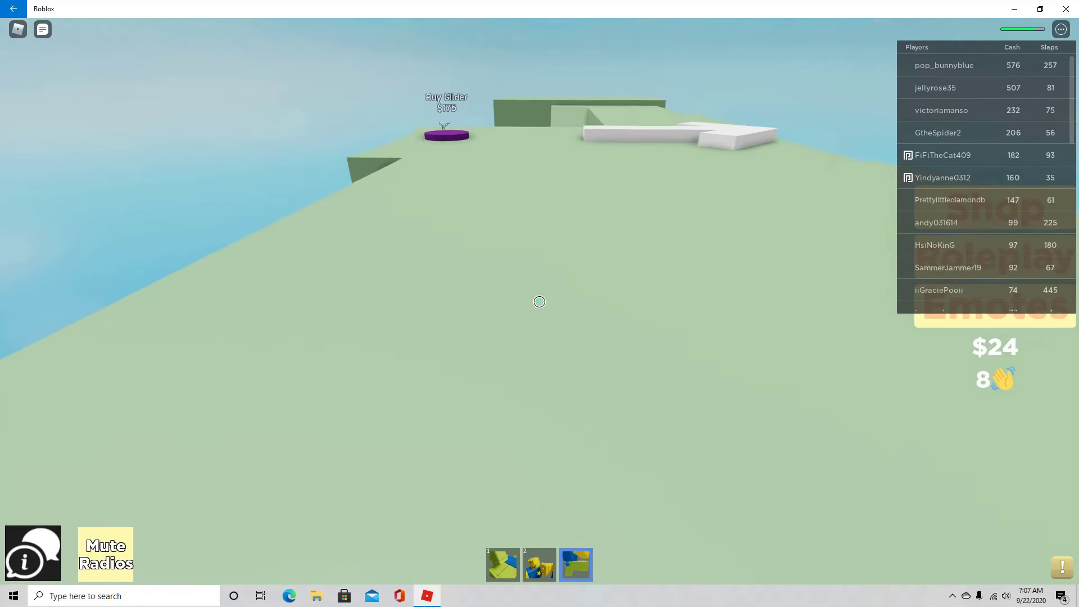
pyautogui.press('w')
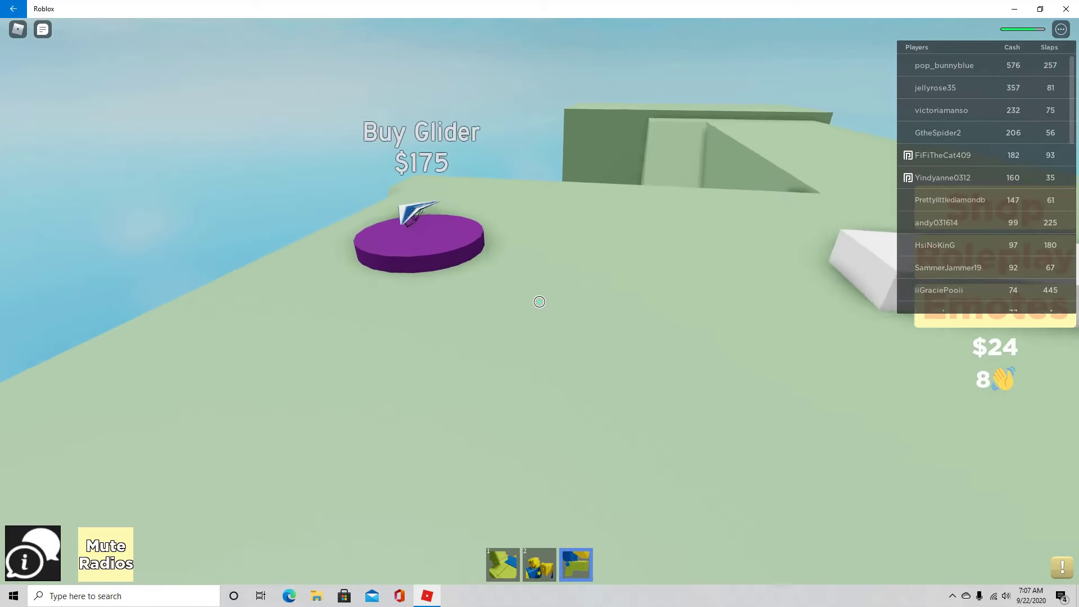
# Step: Circle the glider stand to the hill edge and look down over the town
pyautogui.press('d')
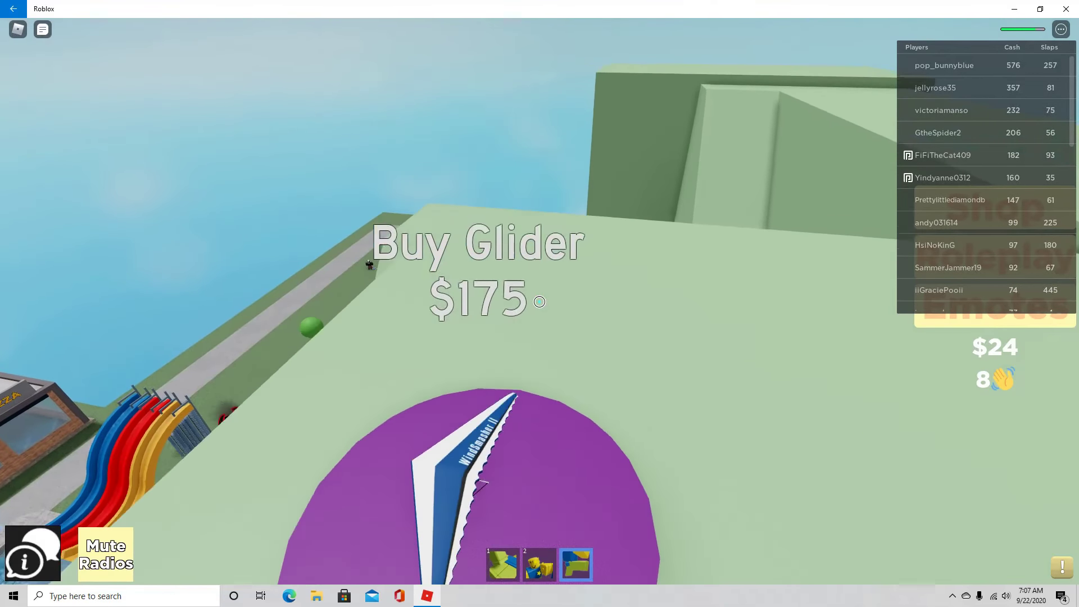
pyautogui.press('d')
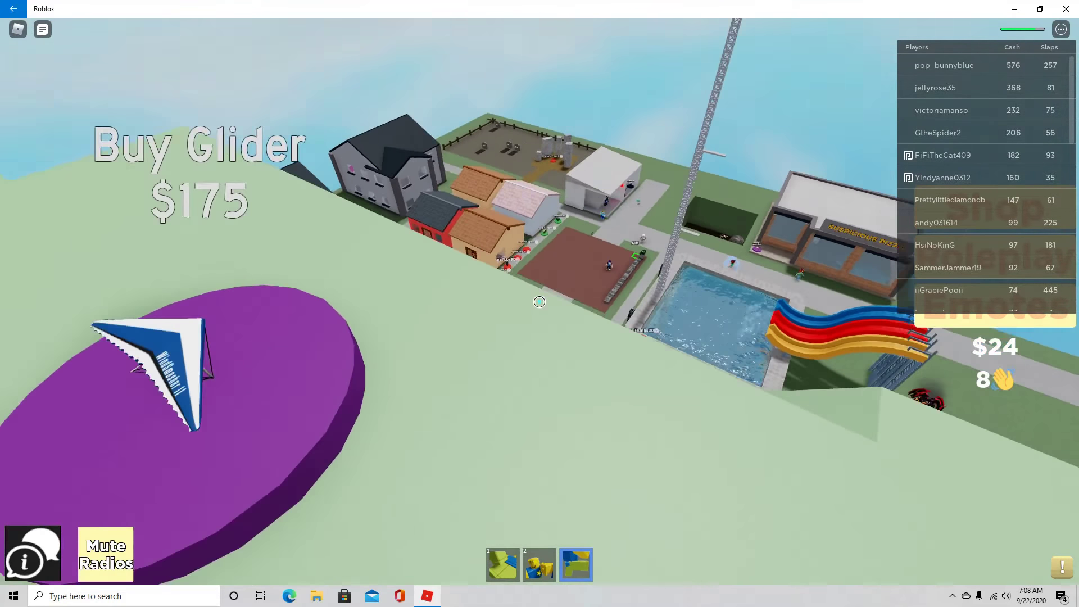
pyautogui.press('d')
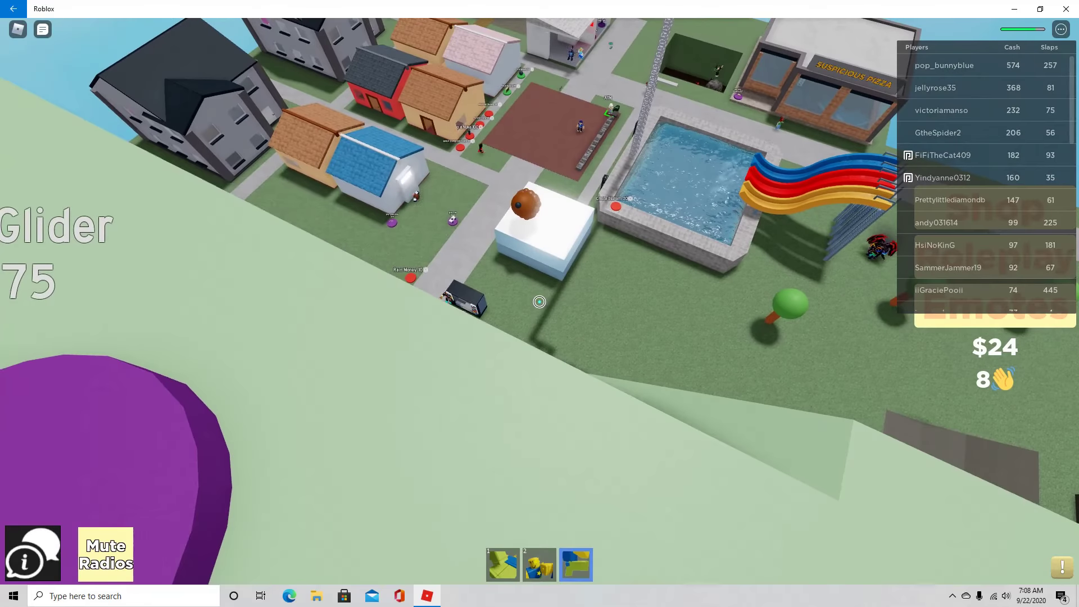
pyautogui.press('d')
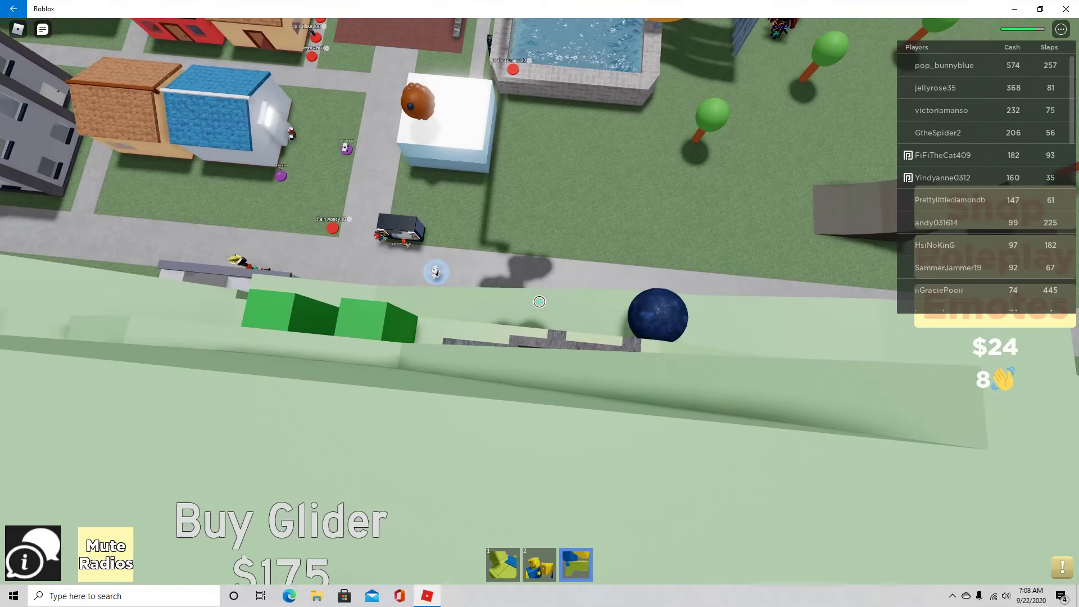
pyautogui.press('d')
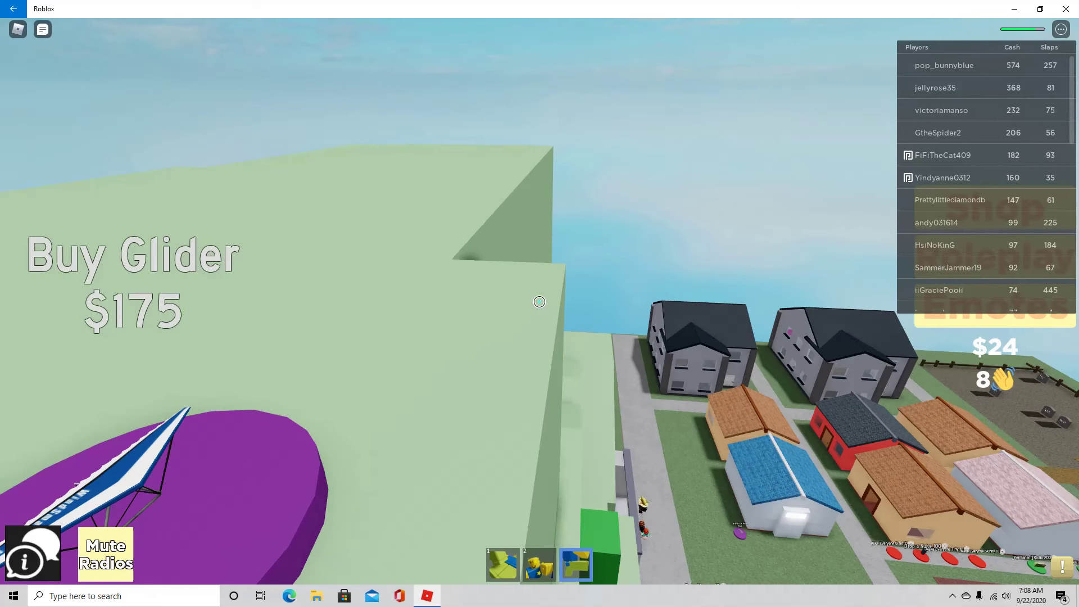
pyautogui.moveTo(539, 302); pyautogui.dragTo(539, 302)
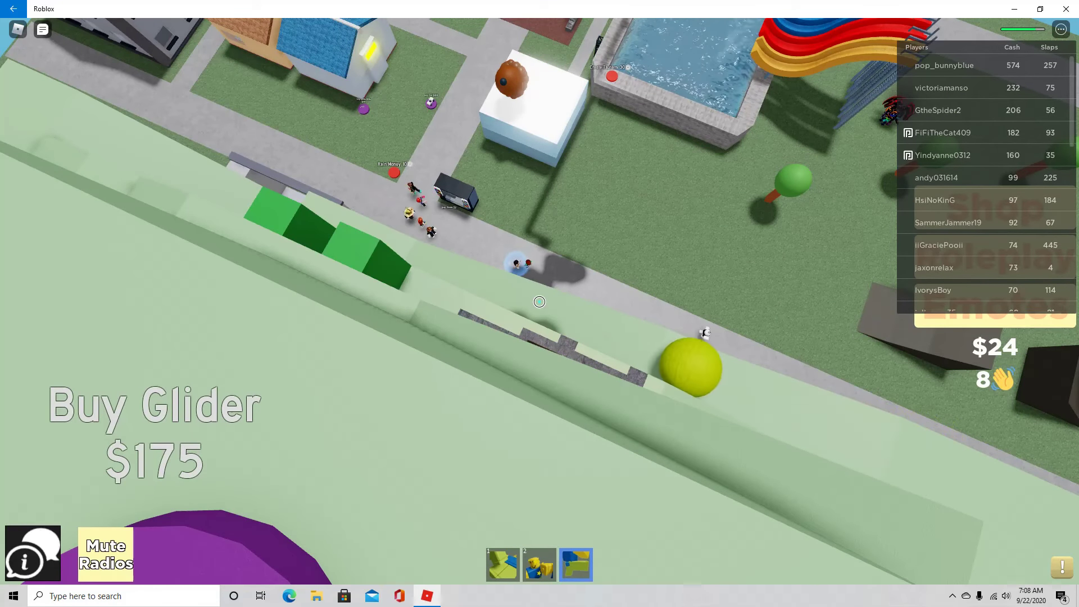
pyautogui.scroll(-3, 538, 302)
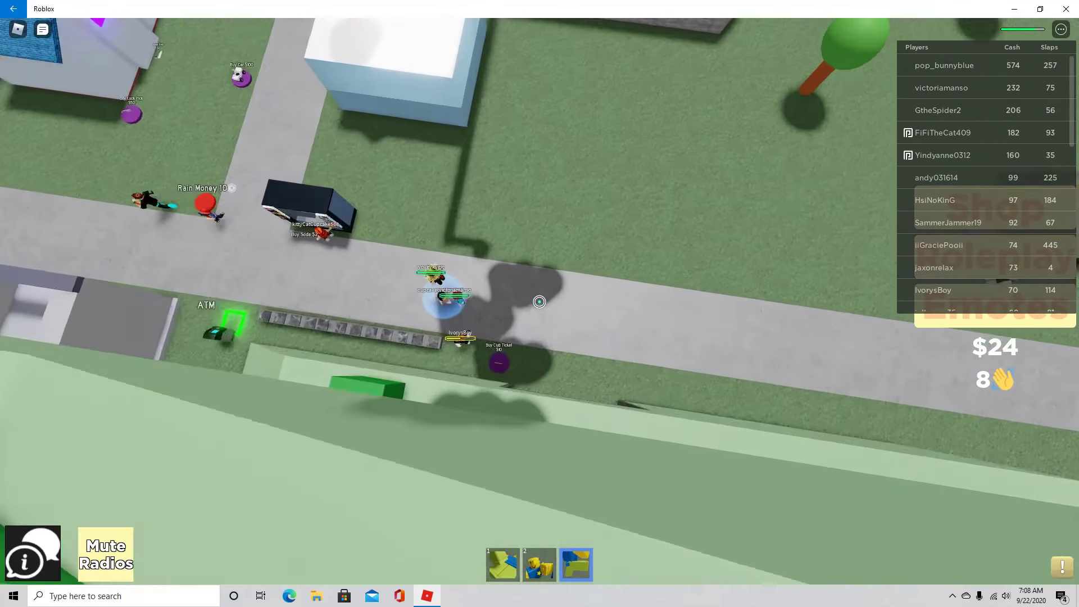
pyautogui.scroll(8, 539, 301)
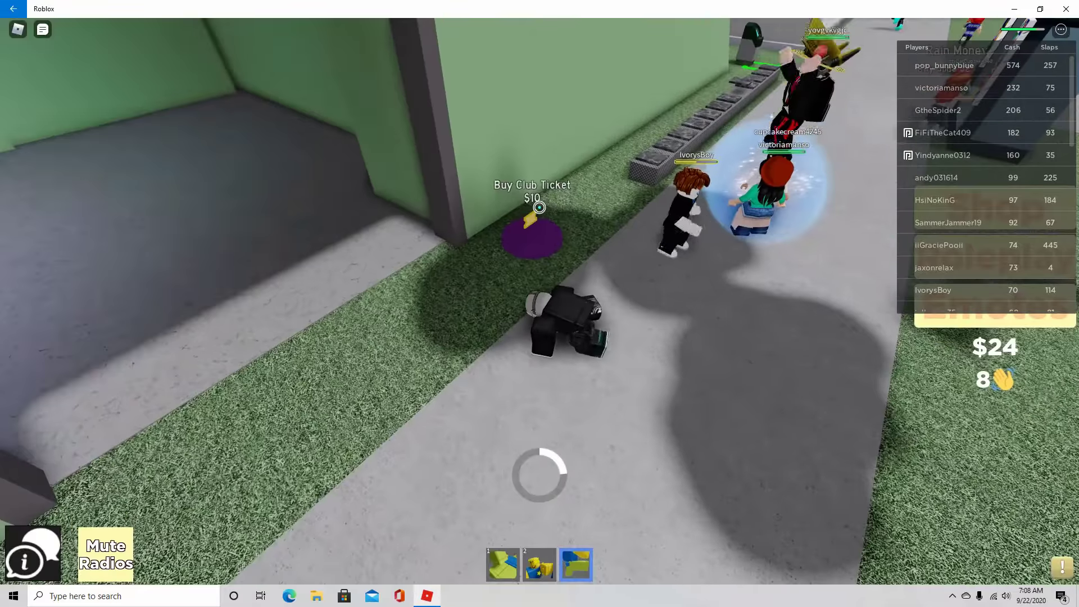
# Step: Open and close the game menu, stand the avatar up and walk toward the club doorway
pyautogui.moveTo(539, 208); pyautogui.dragTo(539, 207)
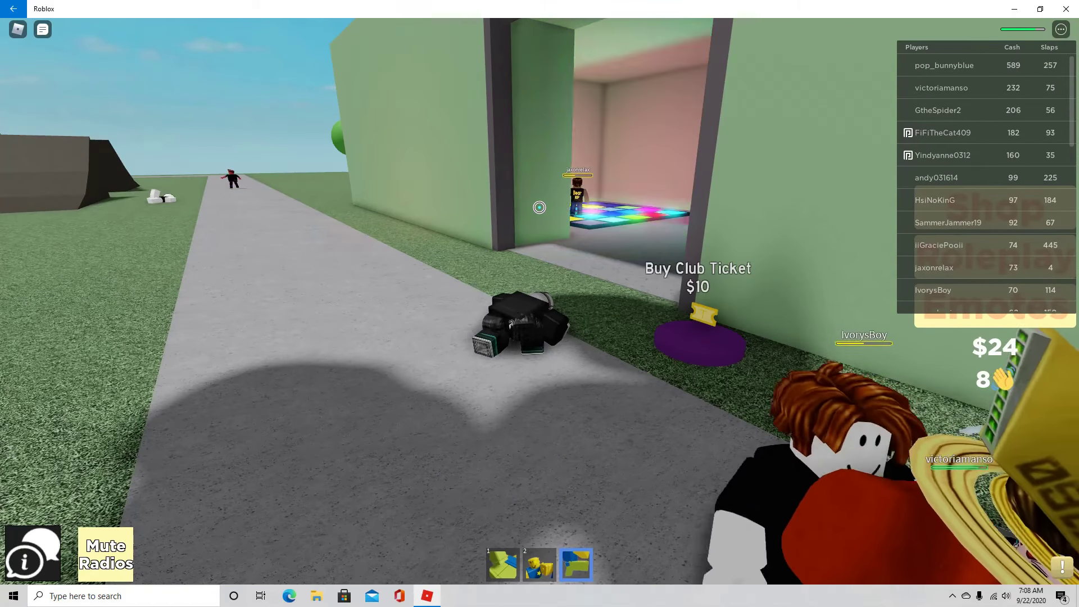
pyautogui.press('Escape')
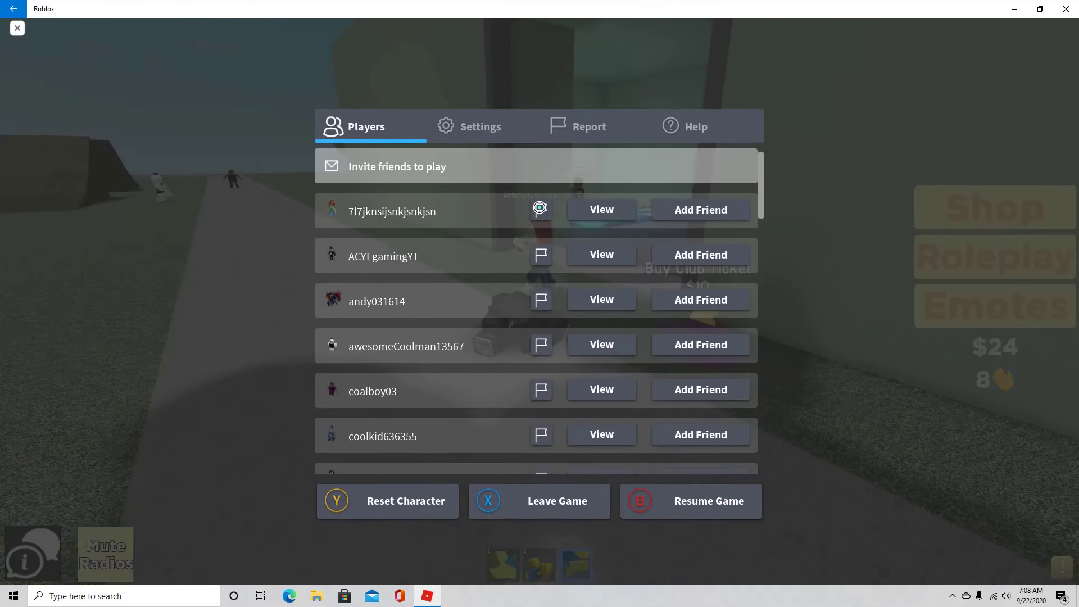
pyautogui.press('Escape')
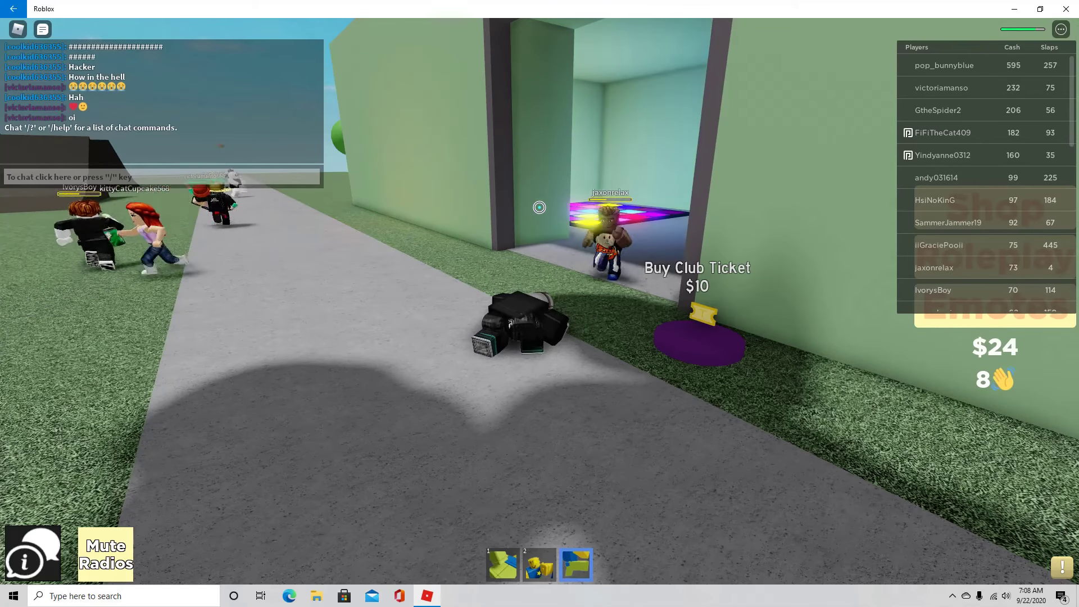
pyautogui.press('space')
pyautogui.press('w')
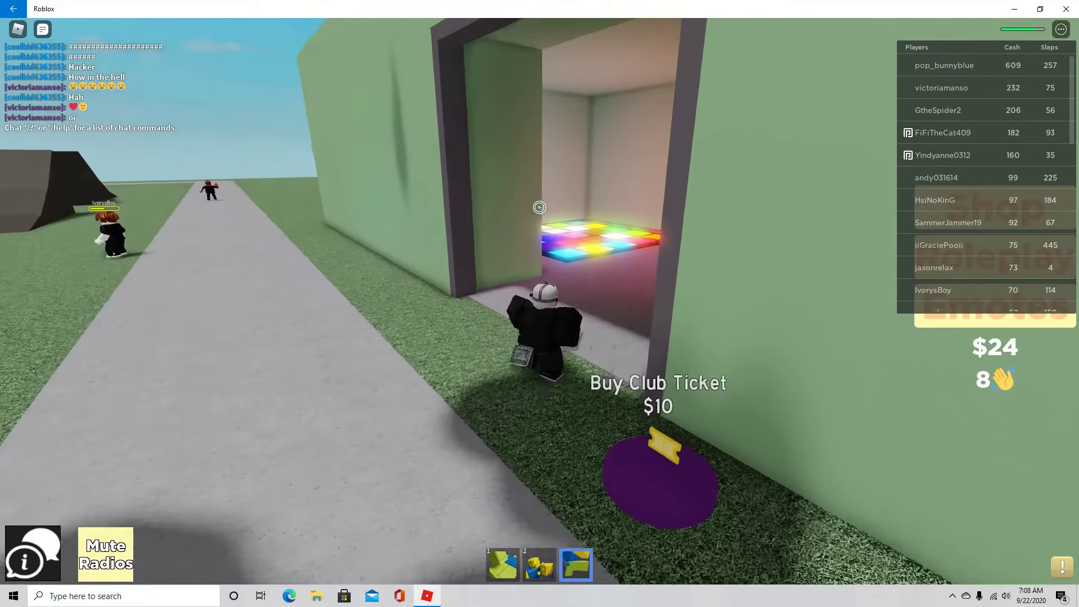
# Step: Cross the colourful dance floor toward the doorway and switch to hotbar slot 3
pyautogui.press('w')
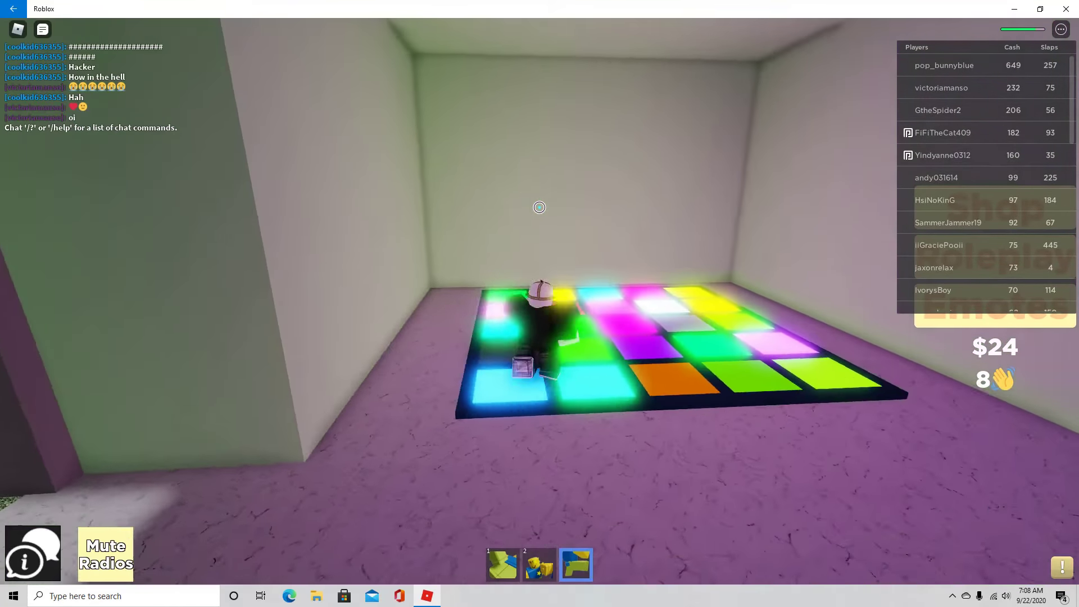
pyautogui.press('w')
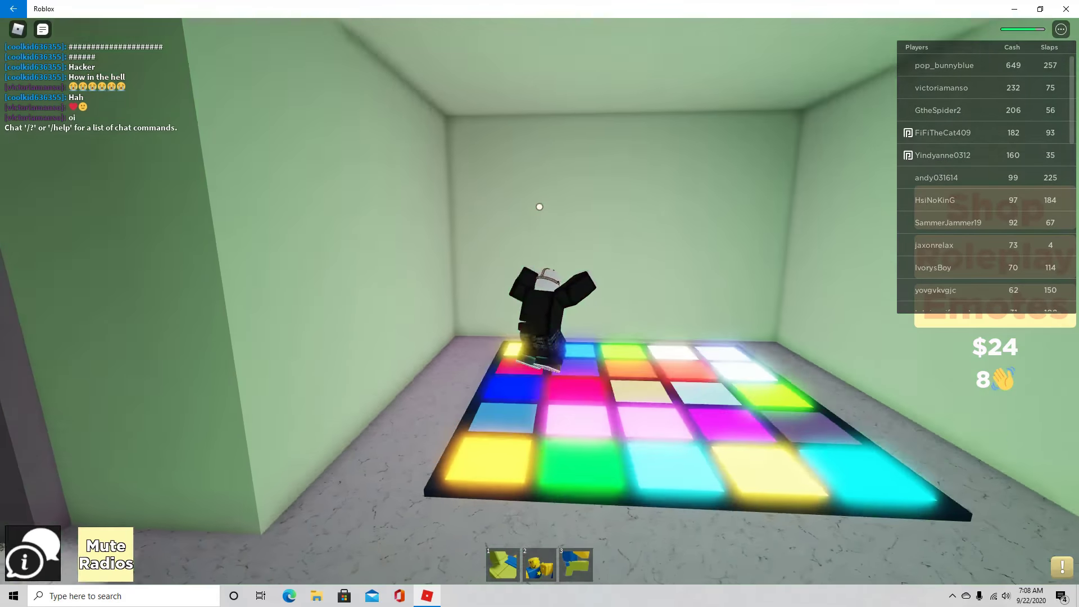
pyautogui.press('w')
pyautogui.press('2')
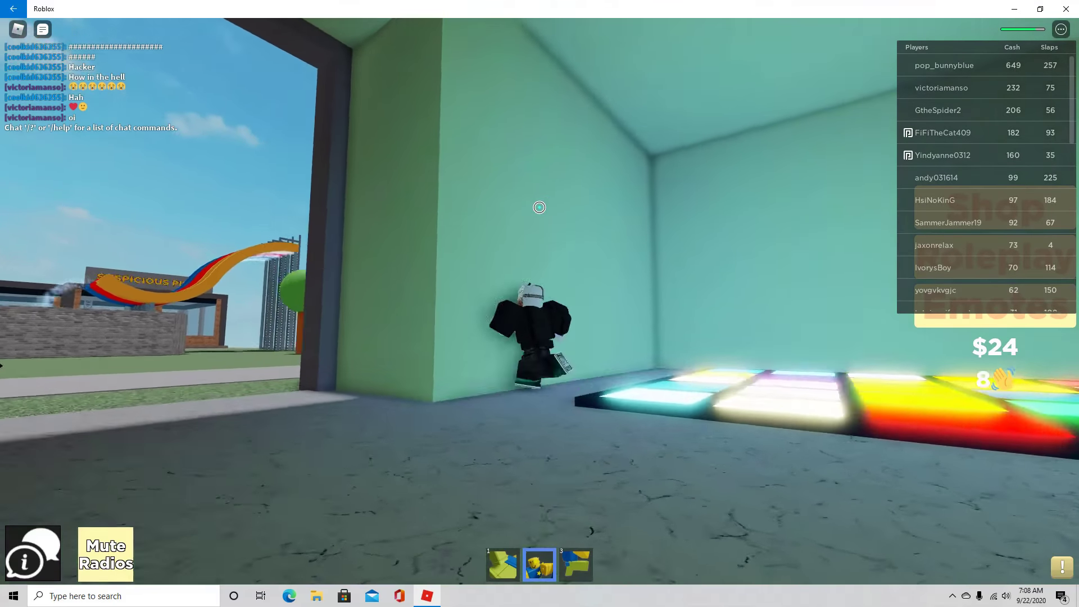
pyautogui.press('3')
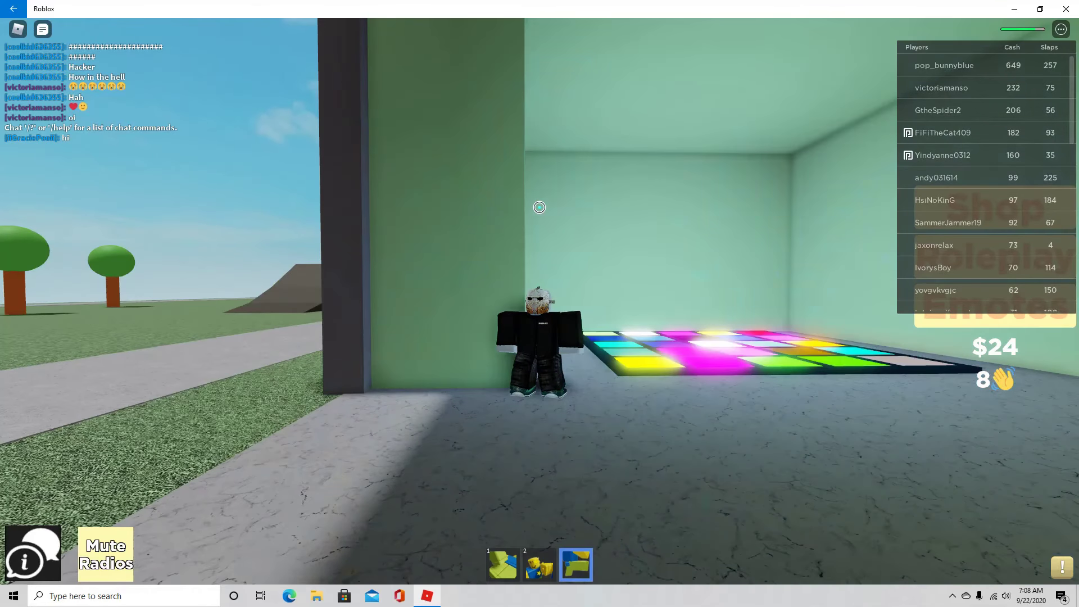
# Step: Leave the club and run along the path toward the nearby players
pyautogui.press('w')
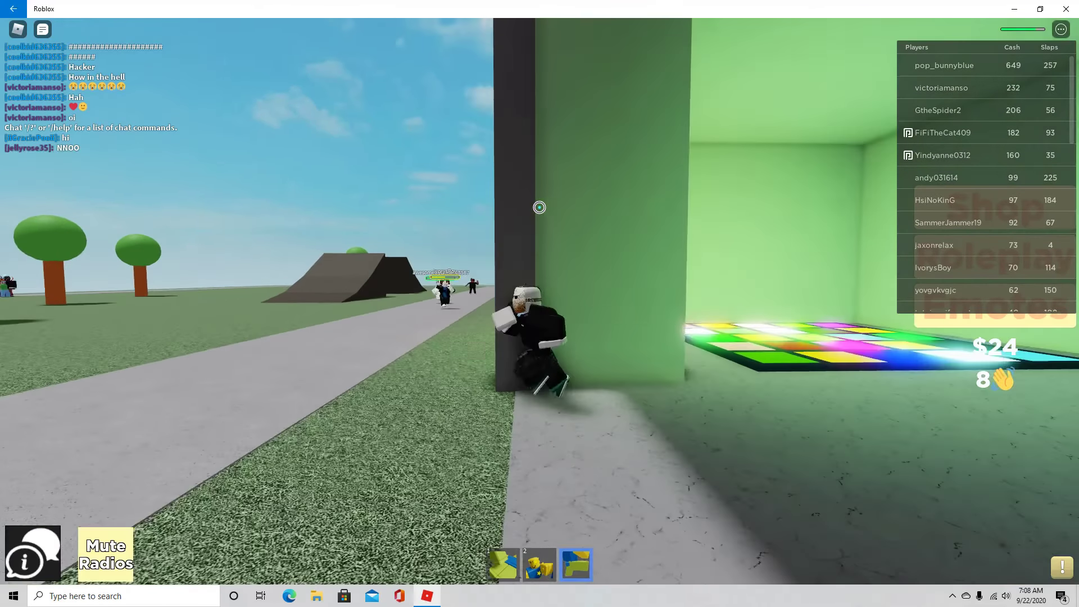
pyautogui.press('w')
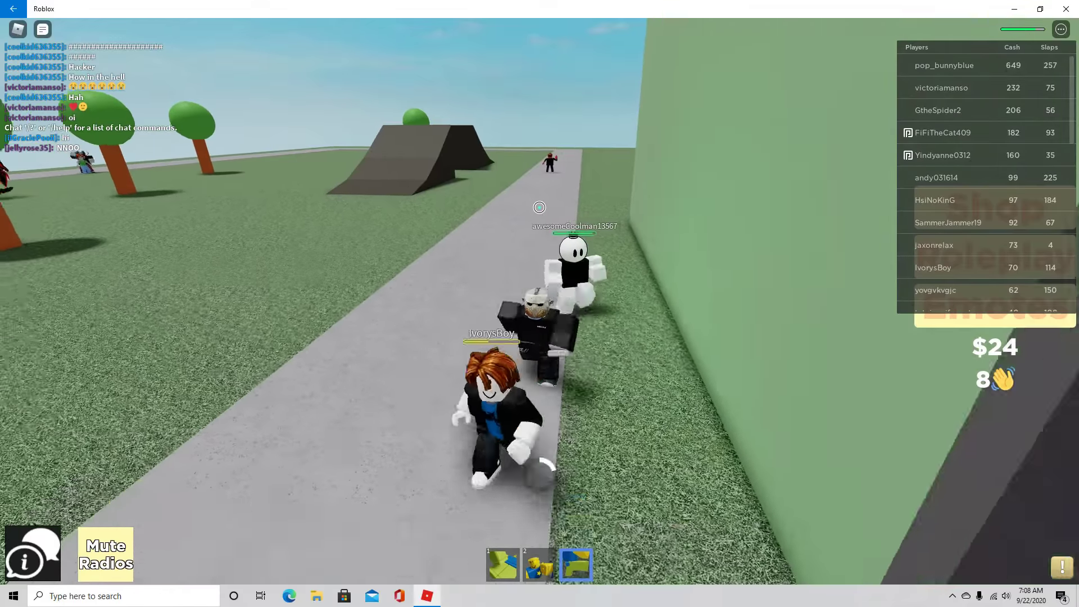
pyautogui.press('a')
pyautogui.press('w')
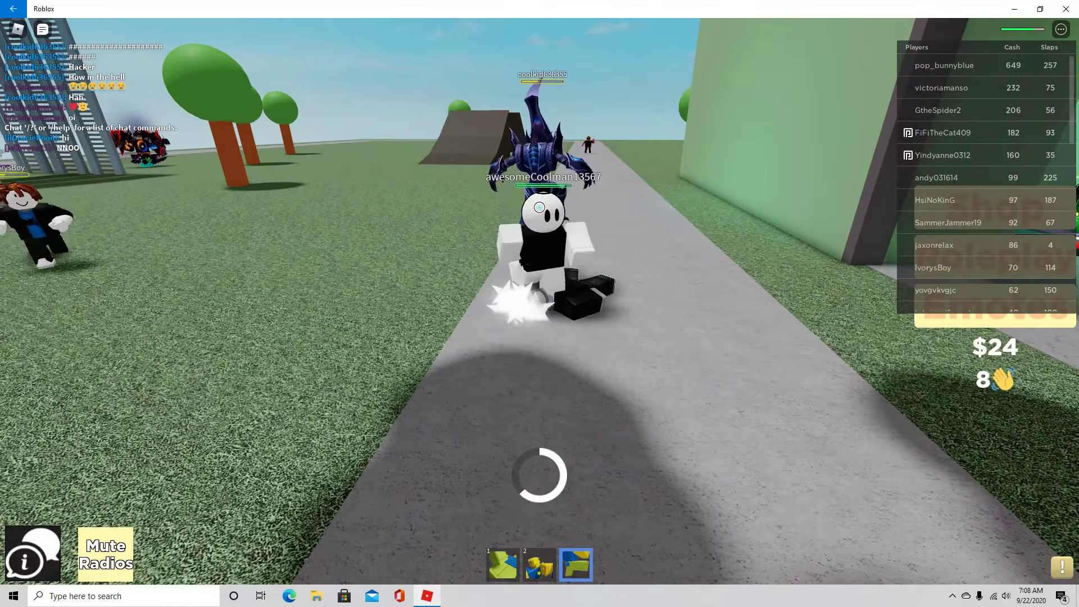
pyautogui.press('w')
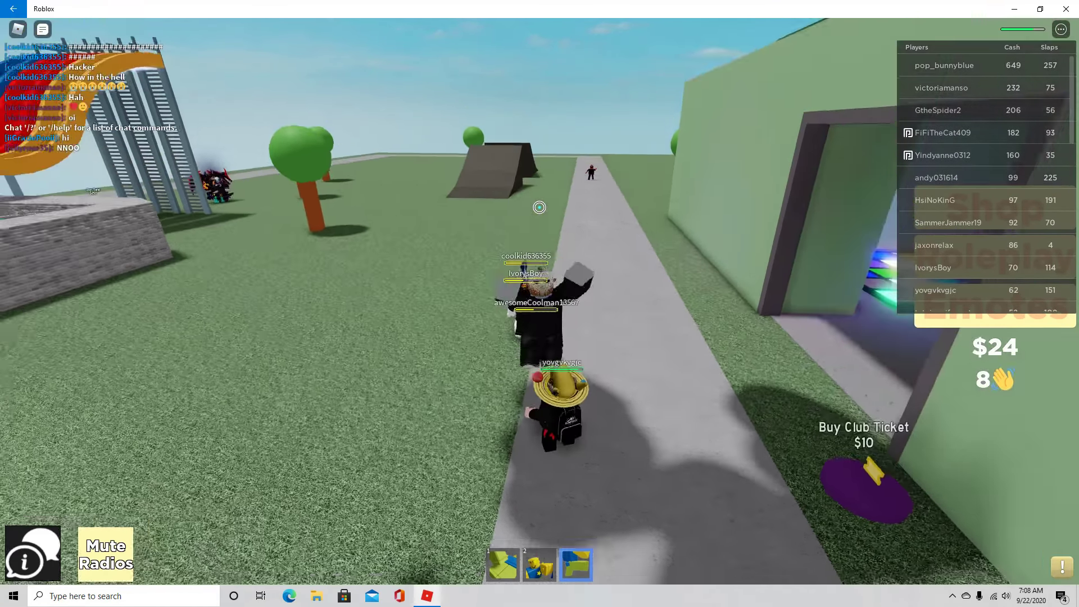
# Step: Turn toward the houses and run past the Buy Car and Buy Lock Pick pads to the grey building
pyautogui.moveTo(540, 304); pyautogui.dragTo(759, 303)
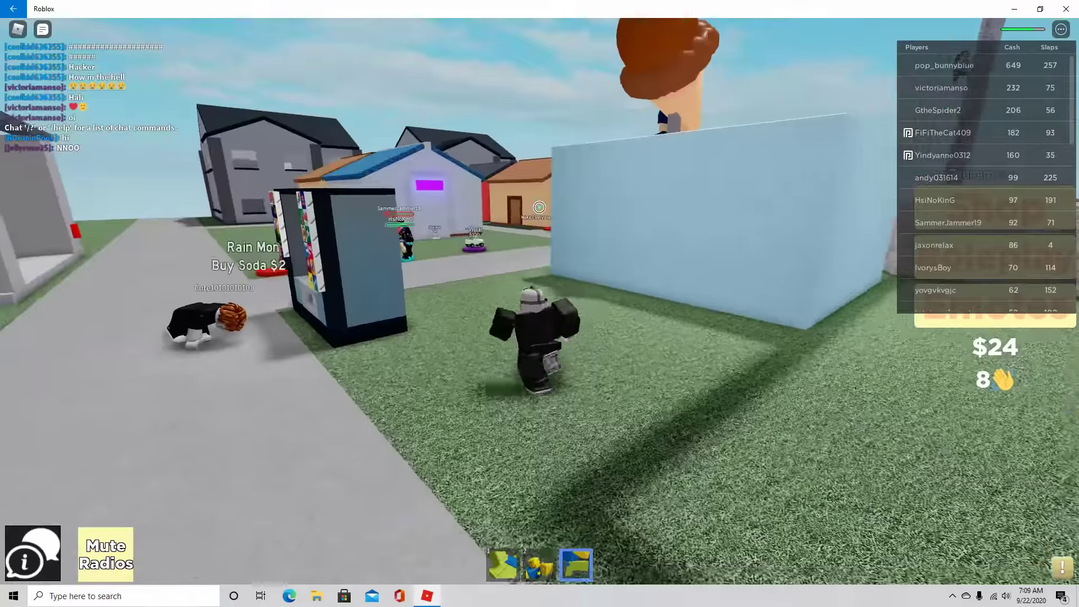
pyautogui.press('w')
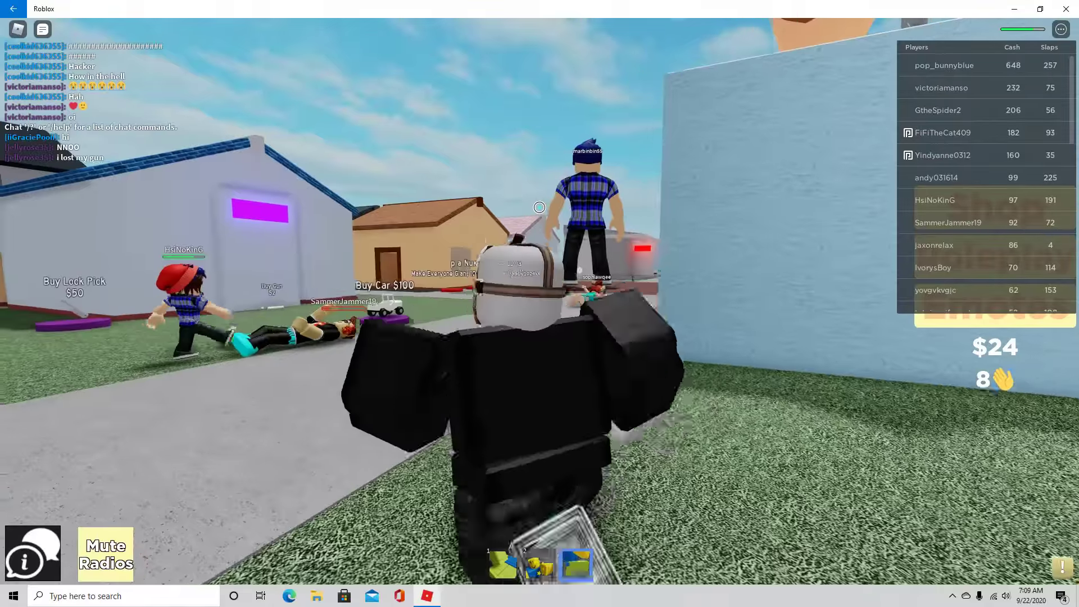
pyautogui.press('w')
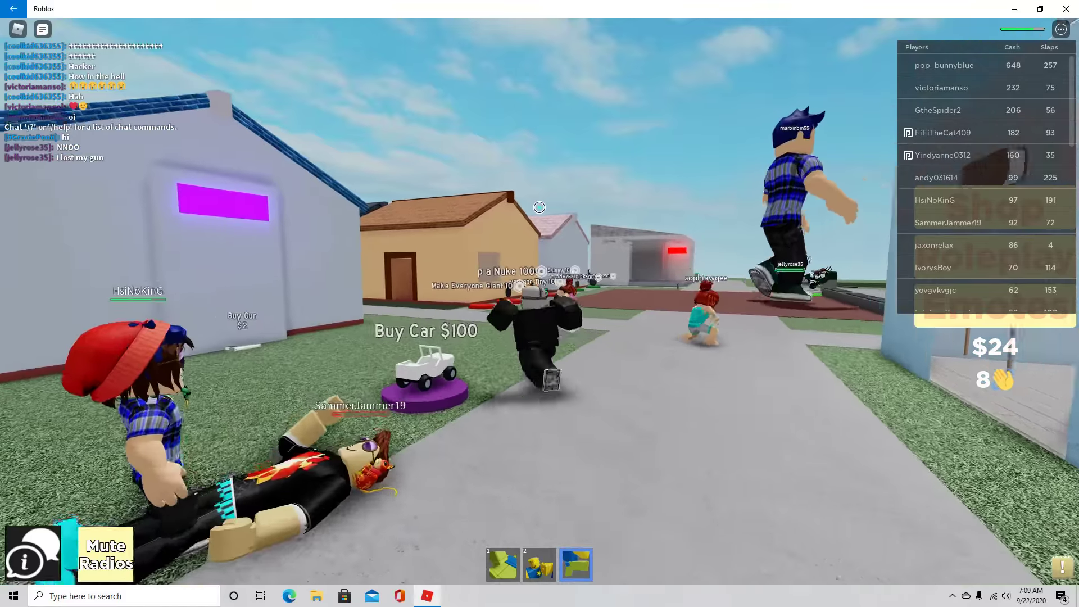
pyautogui.press('w')
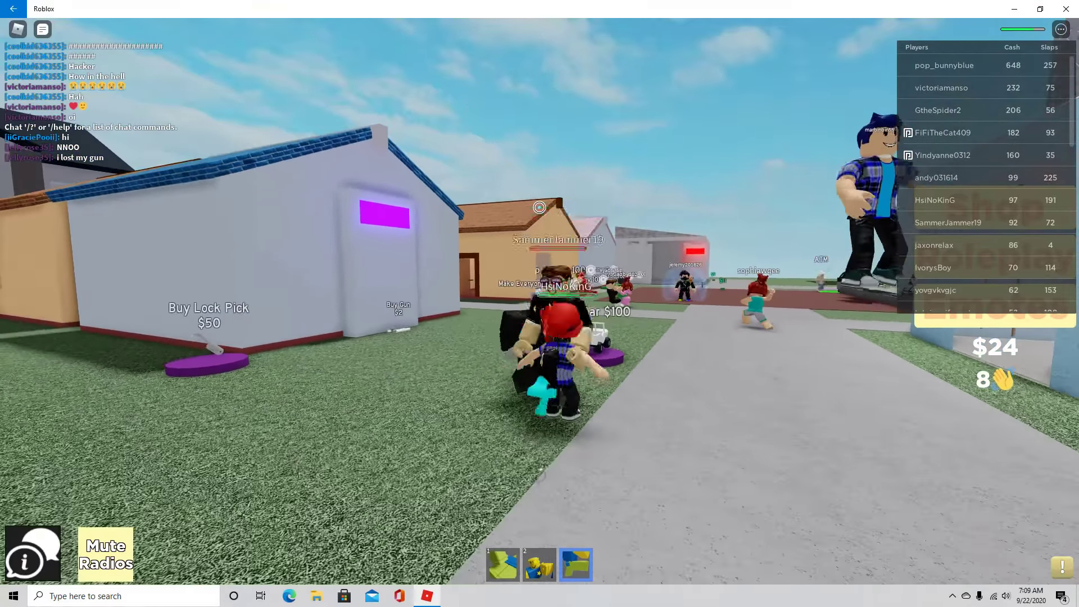
pyautogui.press('s')
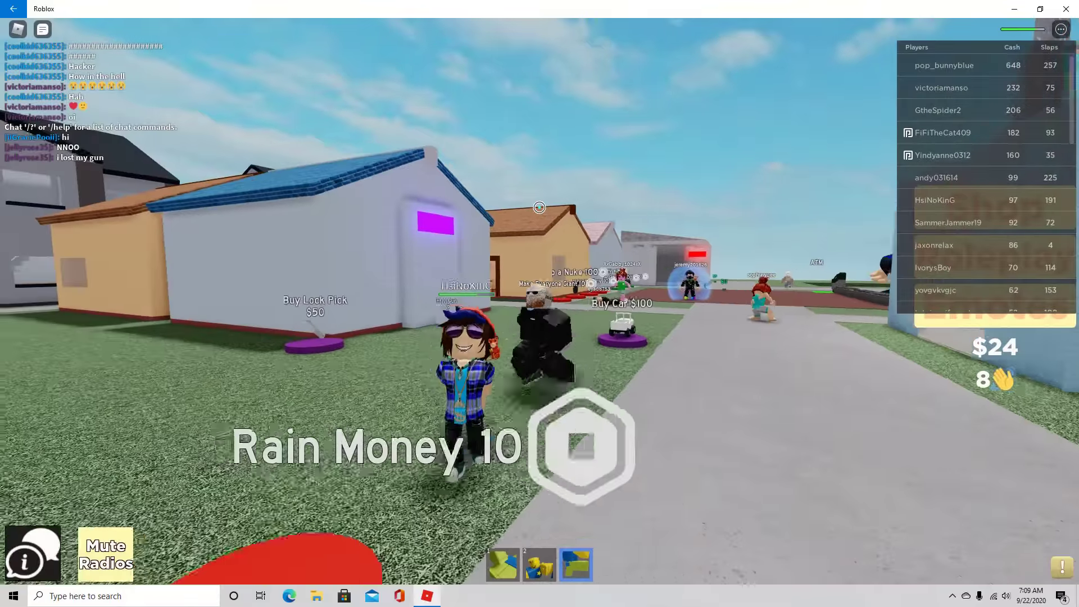
pyautogui.press('a')
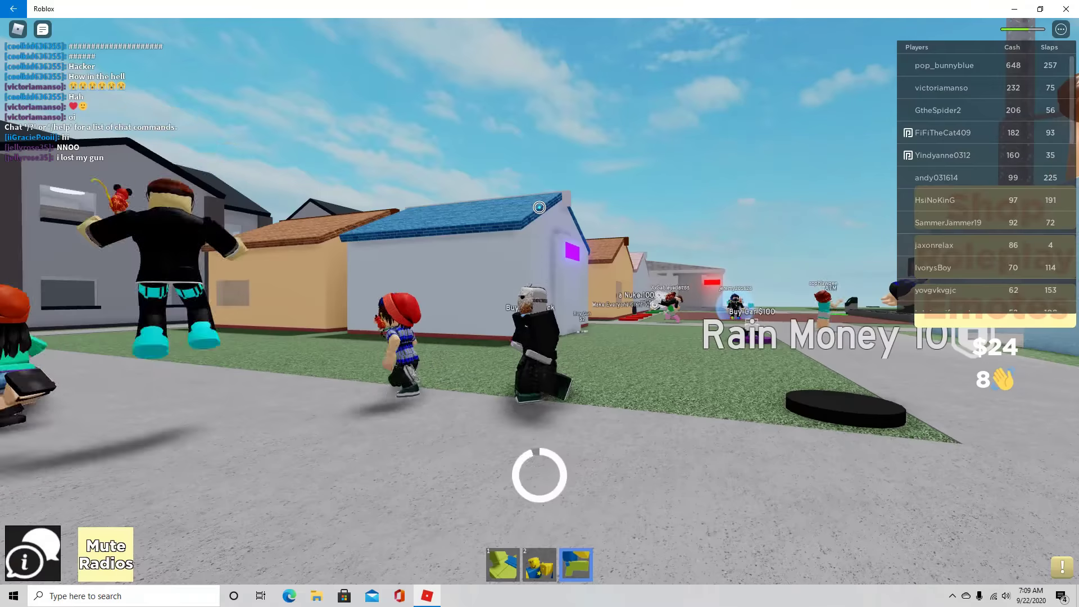
pyautogui.press('w')
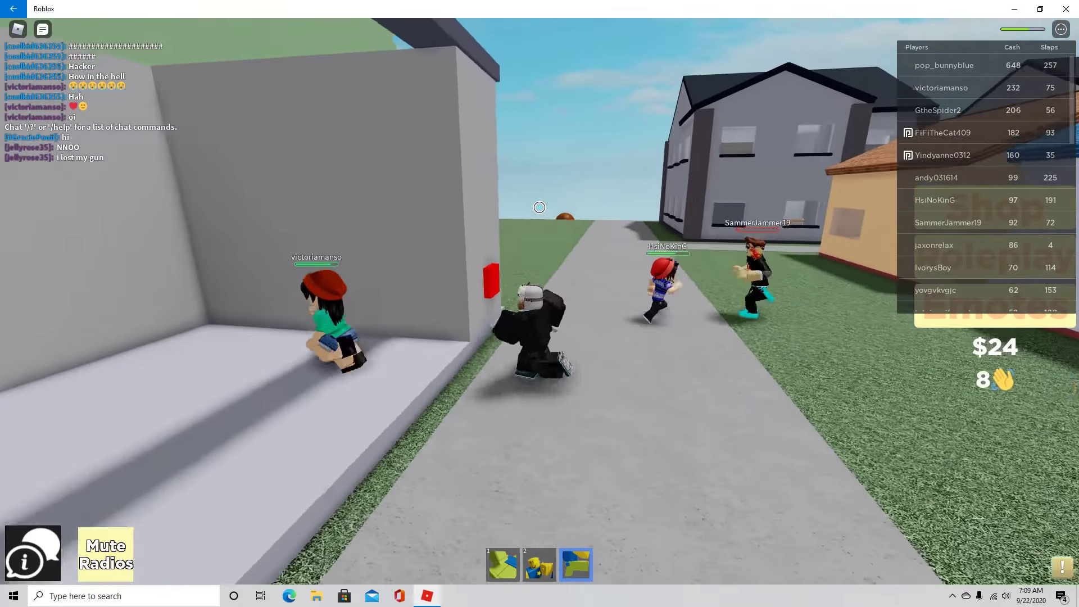
# Step: Approach the player at the wall corner, climb over by the gate and slap them
pyautogui.press('w')
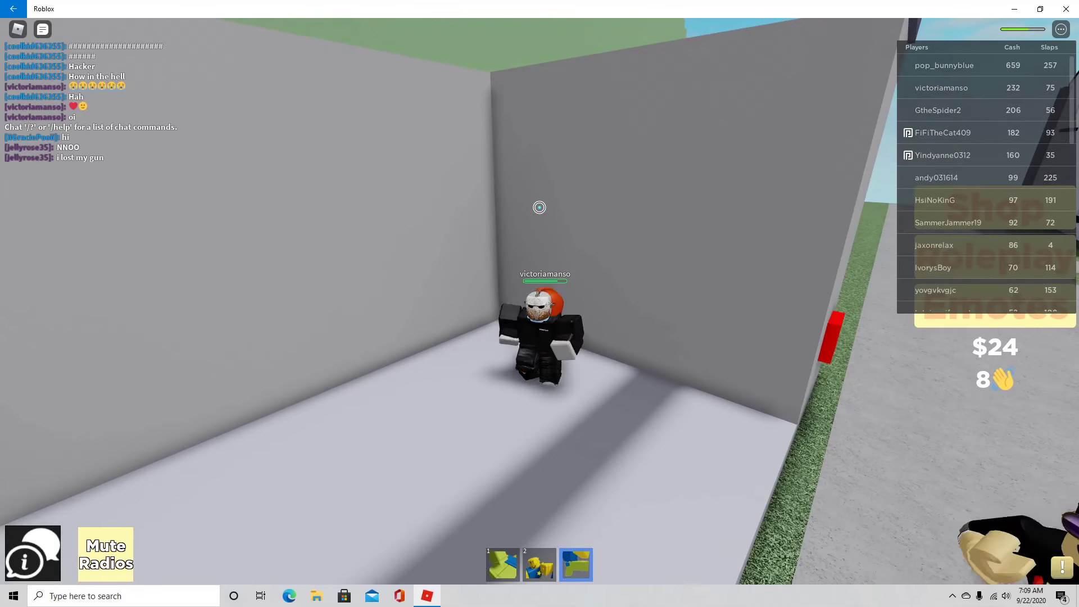
pyautogui.press('w')
pyautogui.press('w')
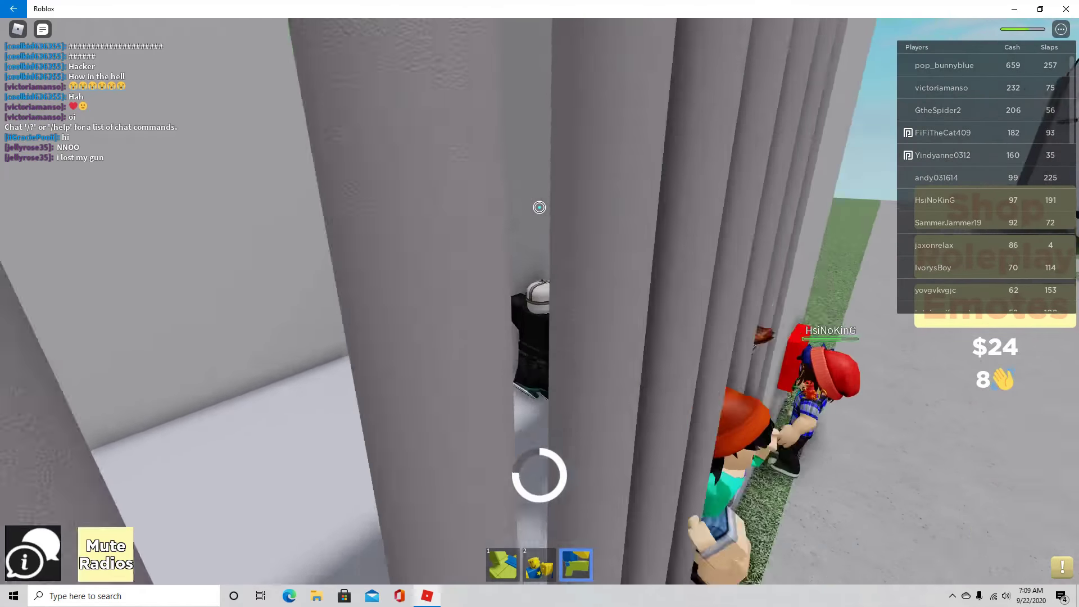
pyautogui.scroll(-3, 540, 207)
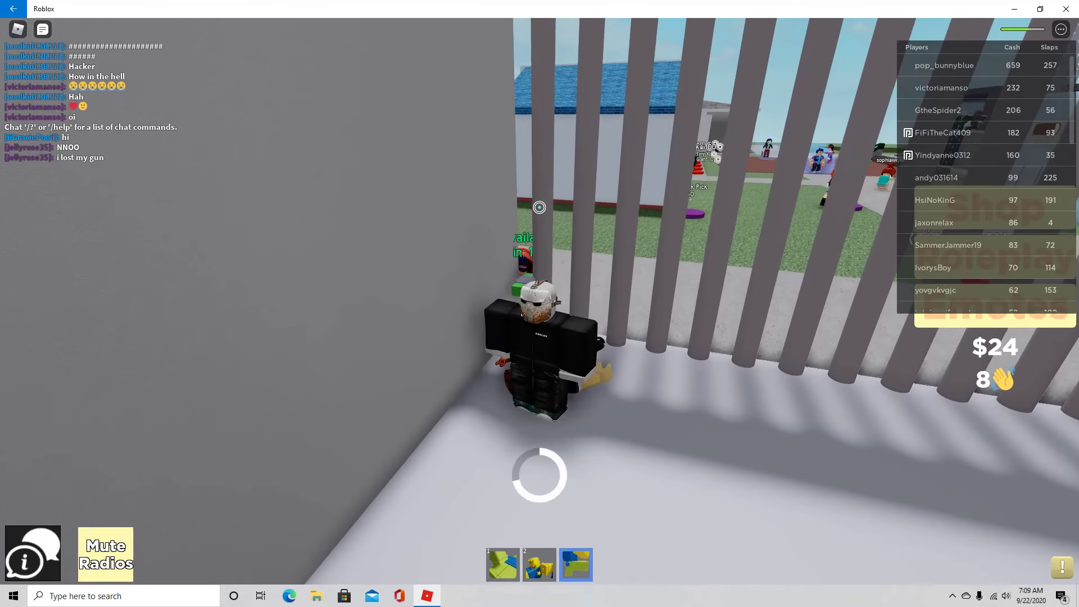
pyautogui.press('w')
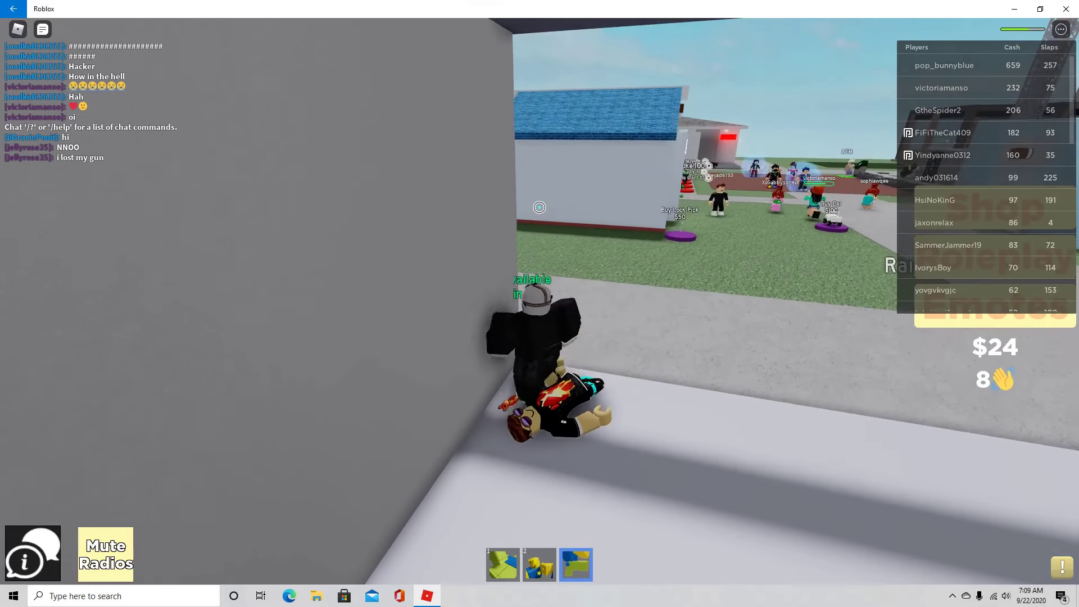
pyautogui.moveTo(540, 208); pyautogui.dragTo(539, 208)
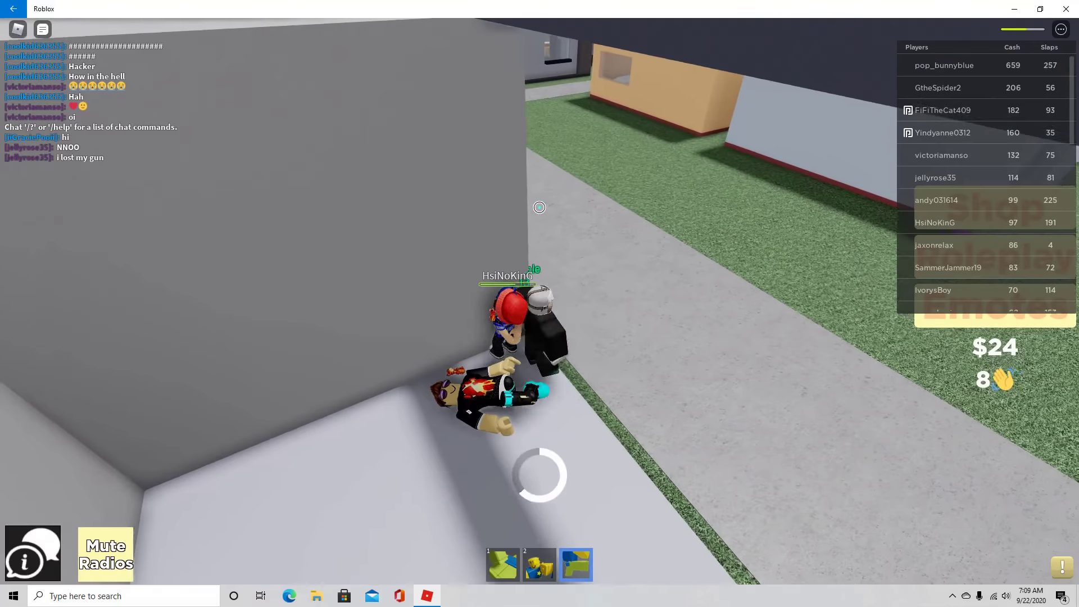
pyautogui.click(540, 207)
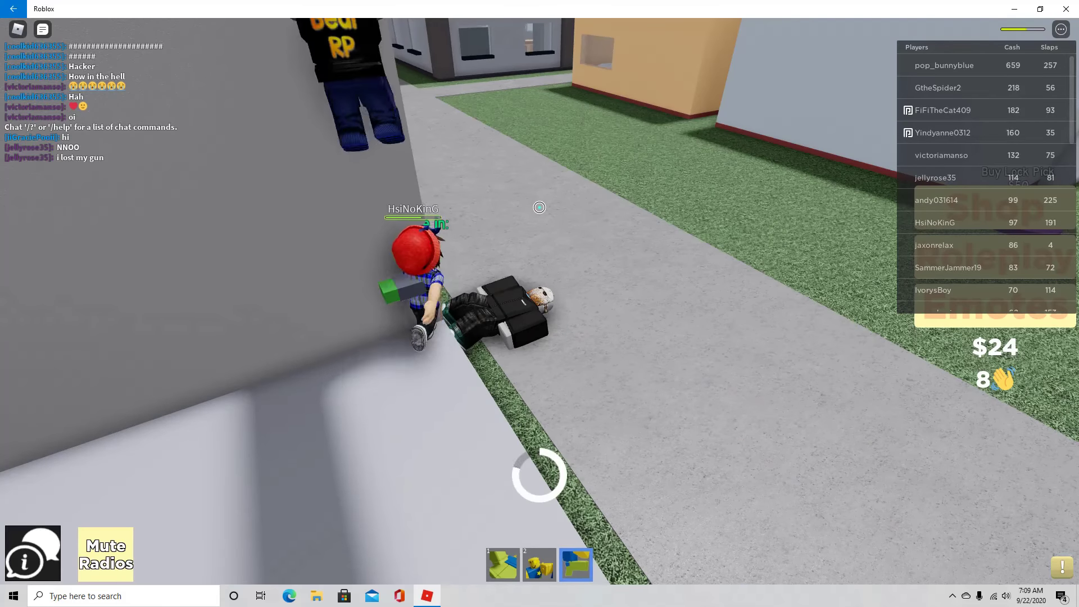
pyautogui.press('w')
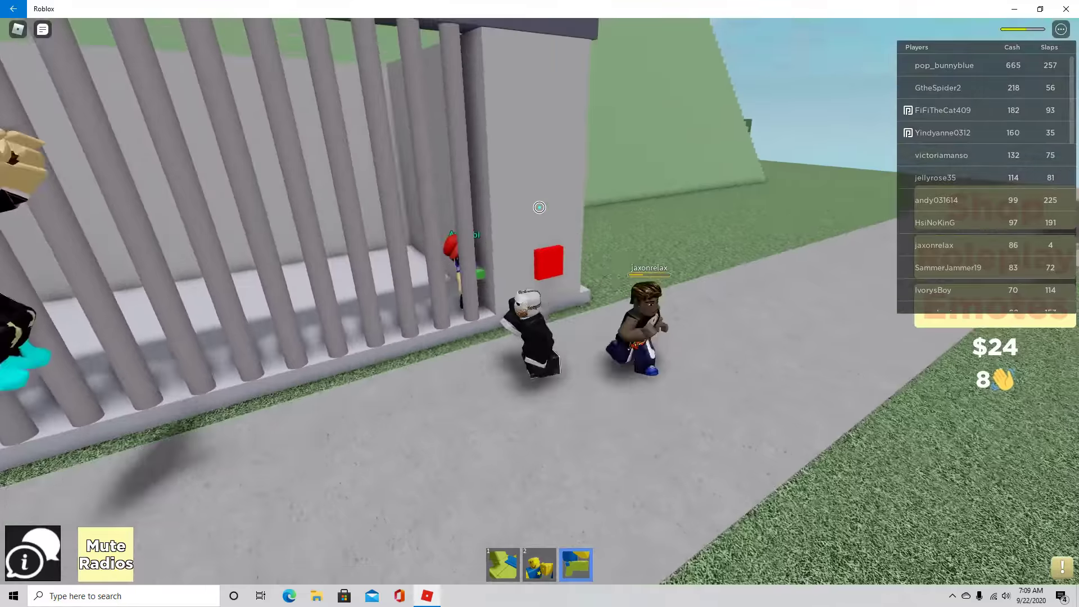
# Step: Chase the clustered players by the gate, slap one onto the grass, and face the shops and ATM
pyautogui.press('w')
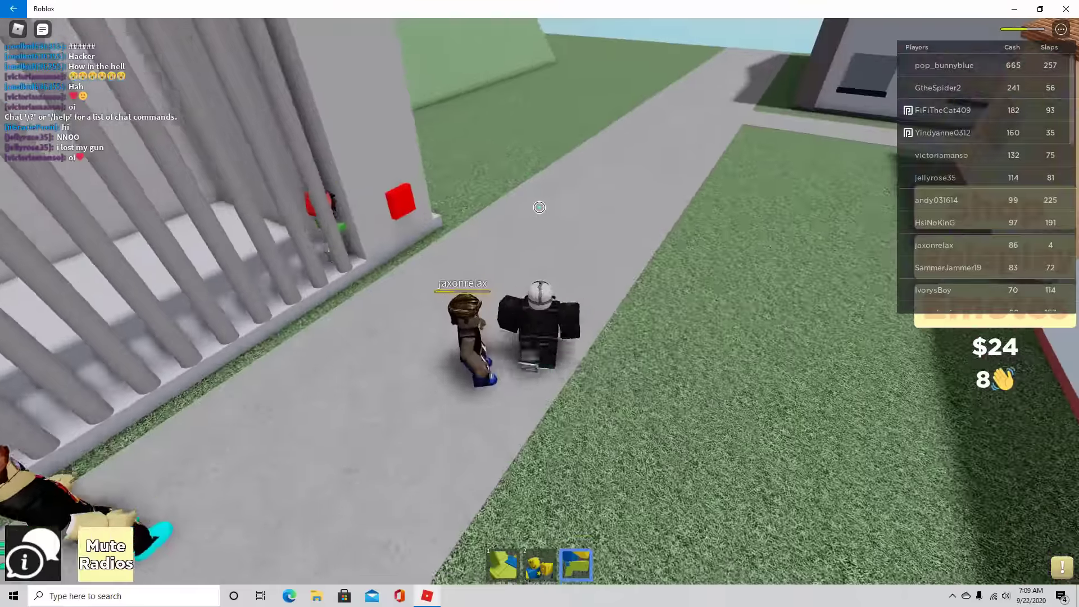
pyautogui.press('w')
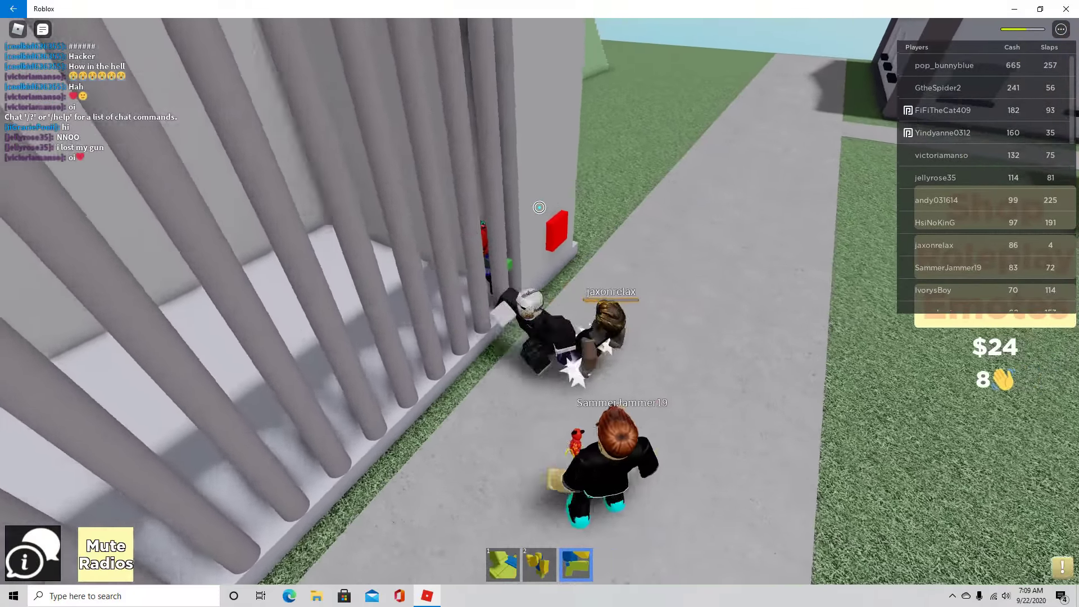
pyautogui.press('w')
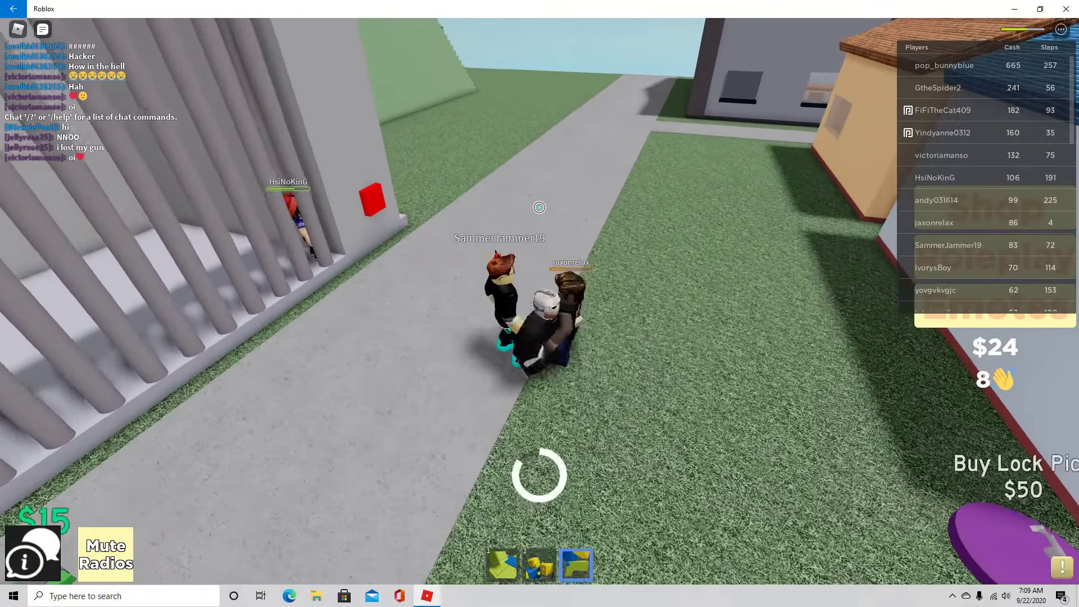
pyautogui.press('w')
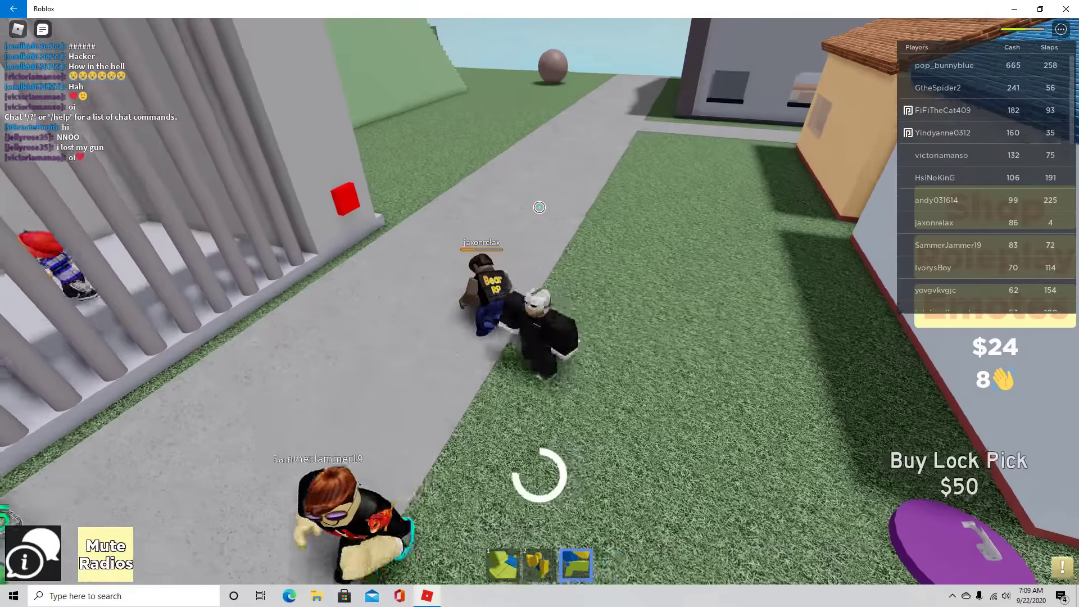
pyautogui.click(539, 207)
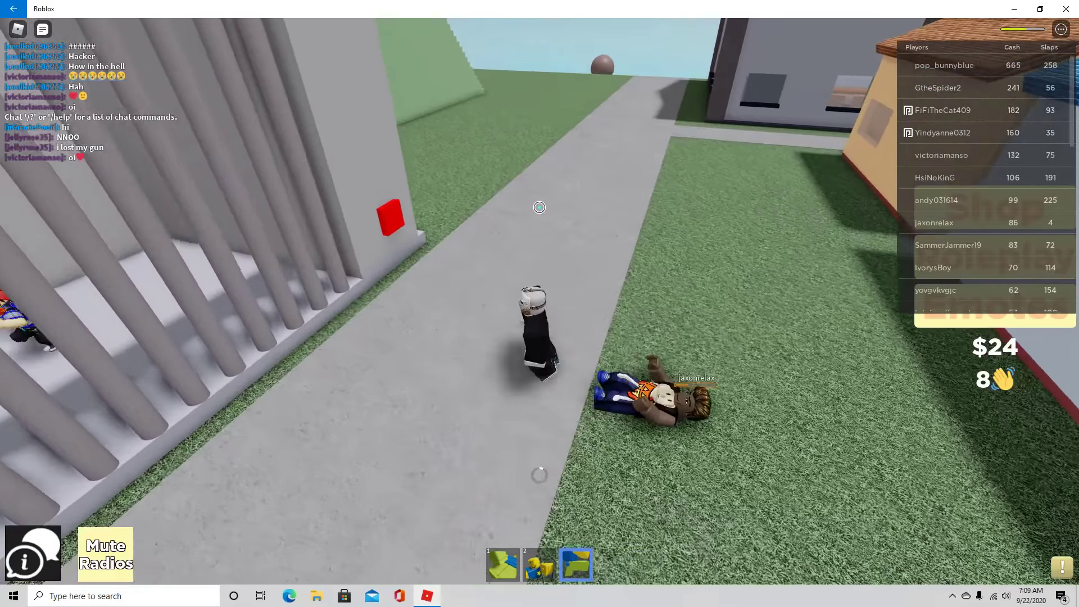
pyautogui.moveTo(539, 208); pyautogui.dragTo(539, 207)
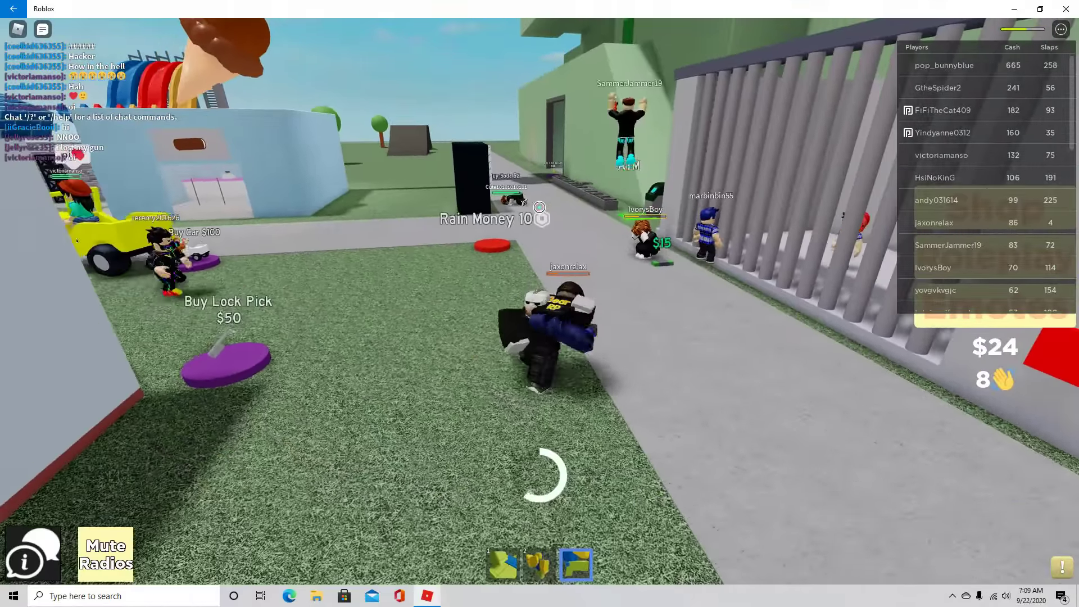